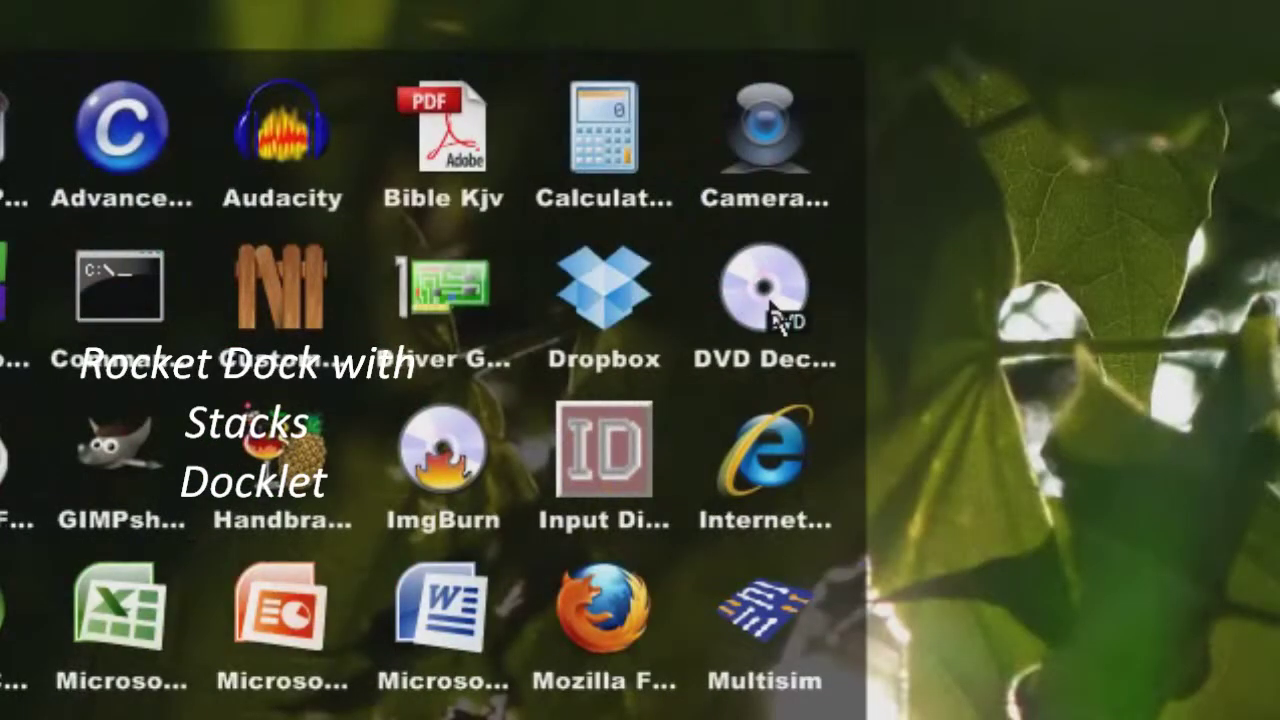
- Launch DVD Decrypter from the RocketDock Apps grid
{"action": "left_click", "coordinate": [768, 300]}
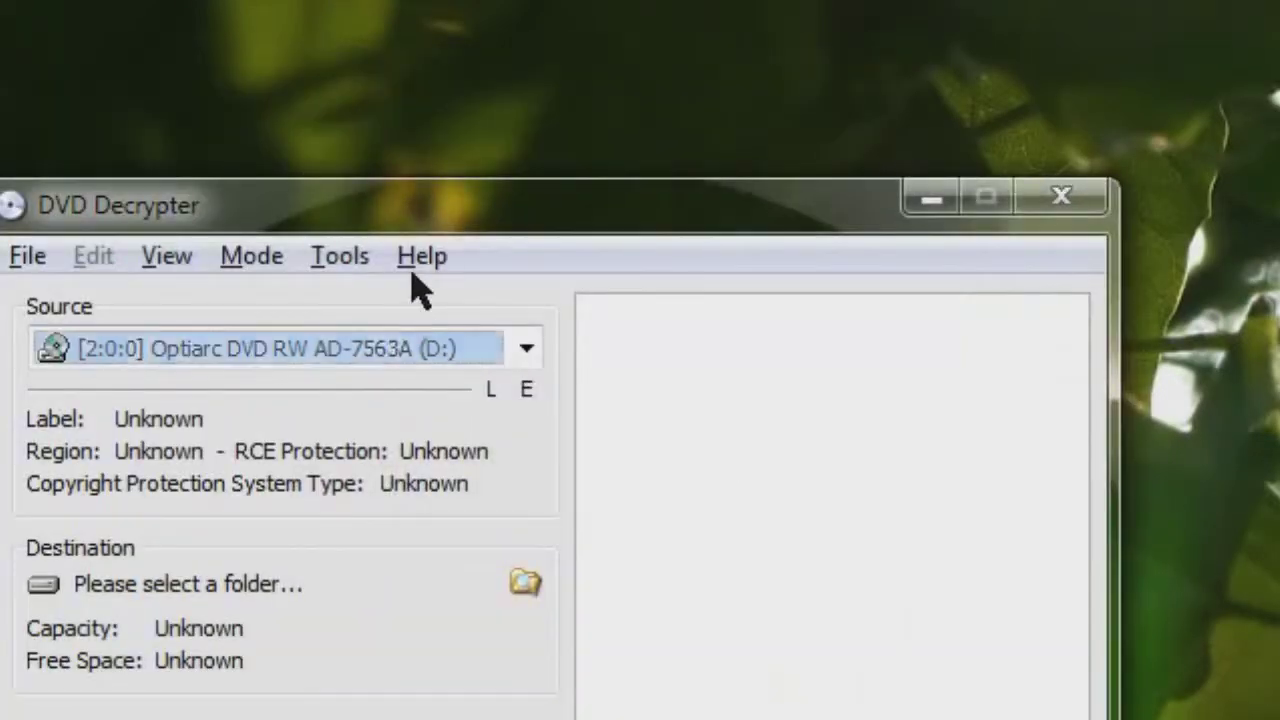
- Look through DVD Decrypter's Help, source drive, Mode and Tools menus without changing anything
{"action": "left_click", "coordinate": [414, 266]}
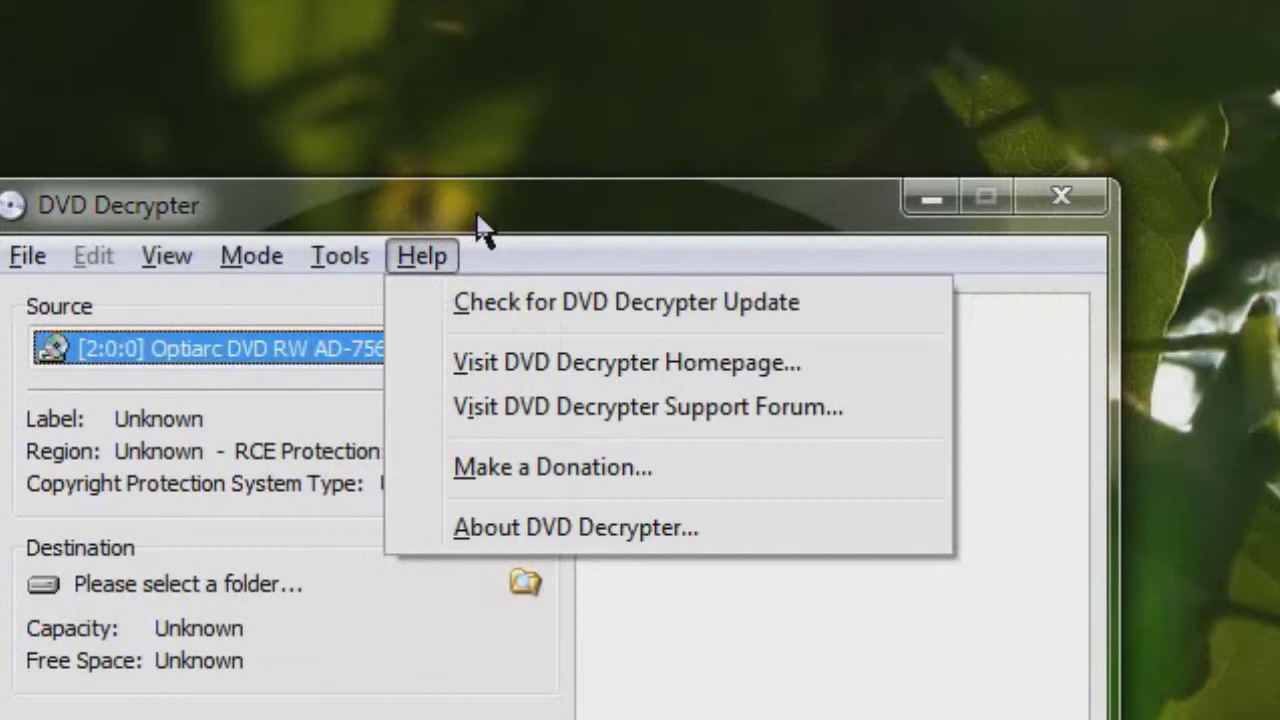
{"action": "left_click", "coordinate": [483, 230]}
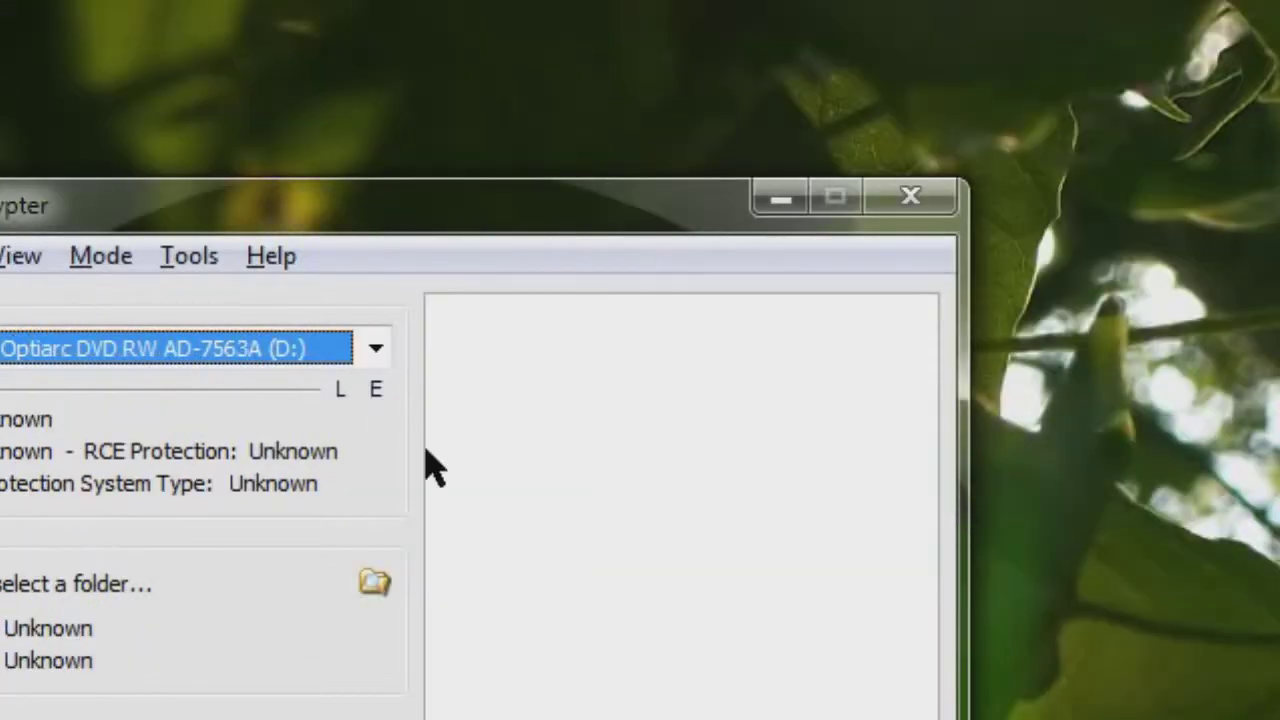
{"action": "left_click", "coordinate": [372, 368]}
{"action": "left_click", "coordinate": [370, 366]}
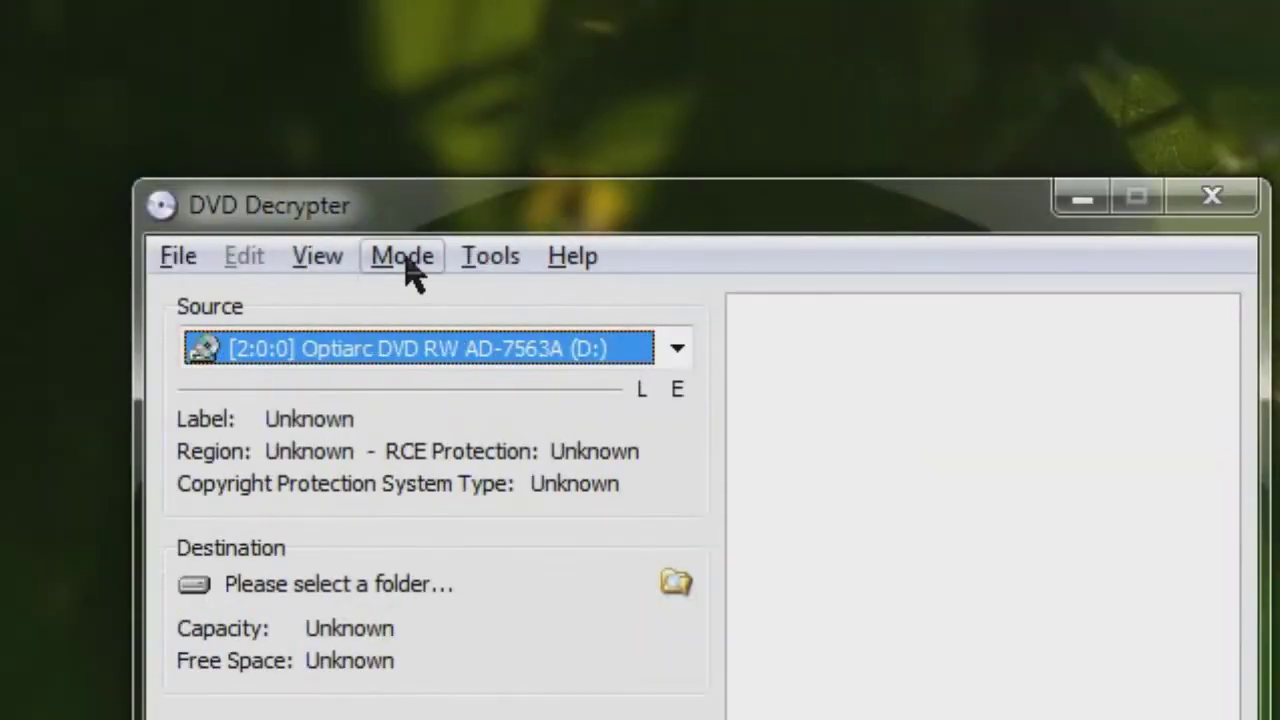
{"action": "left_click", "coordinate": [405, 262]}
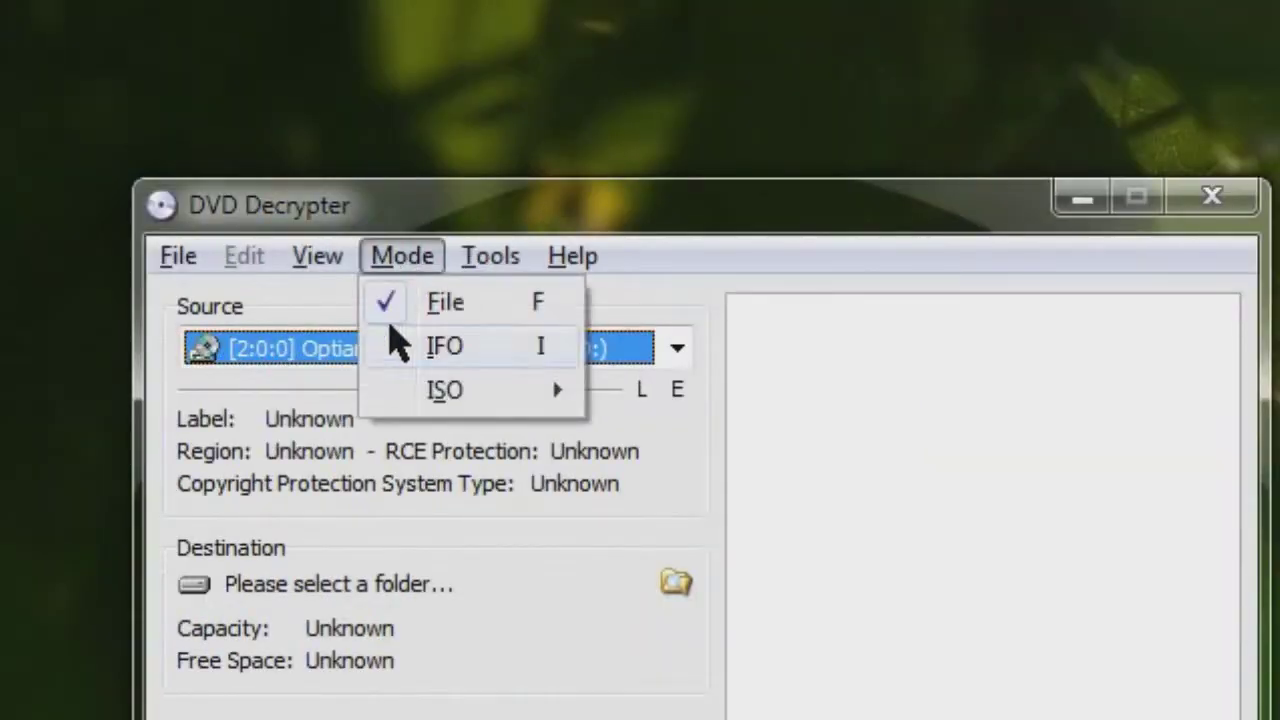
{"action": "mouse_move", "coordinate": [468, 260]}
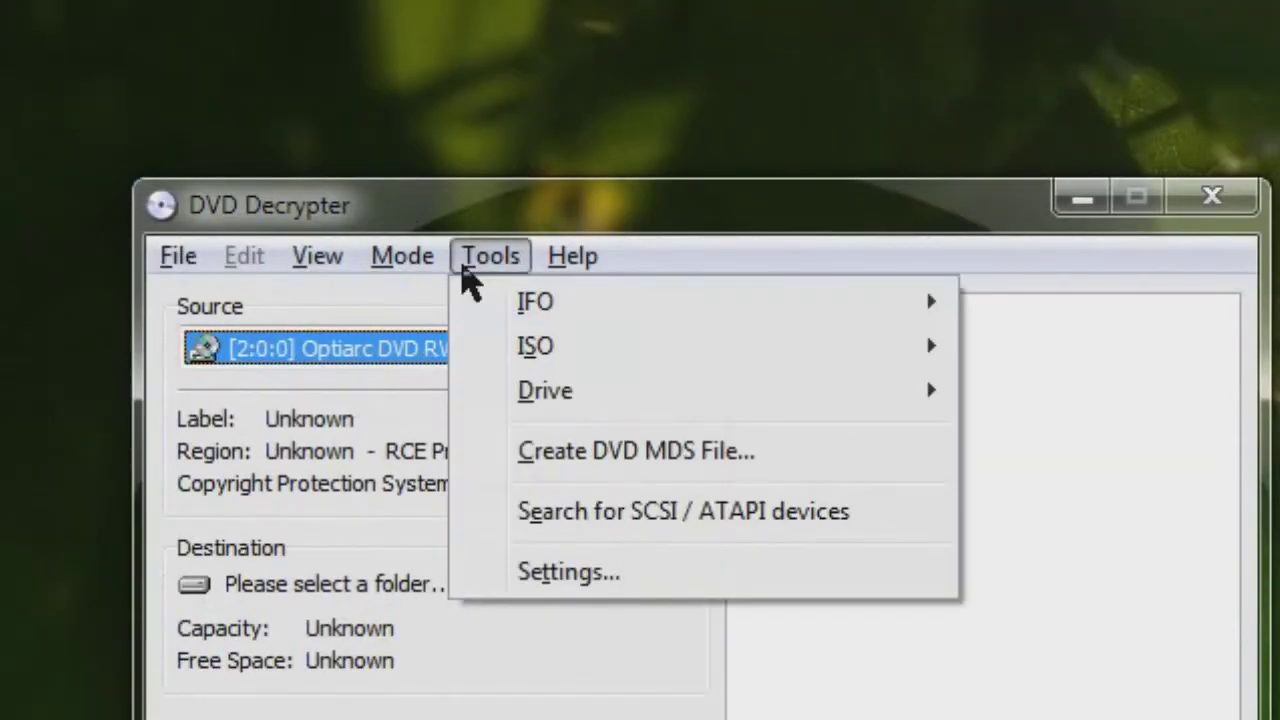
{"action": "left_click", "coordinate": [505, 230]}
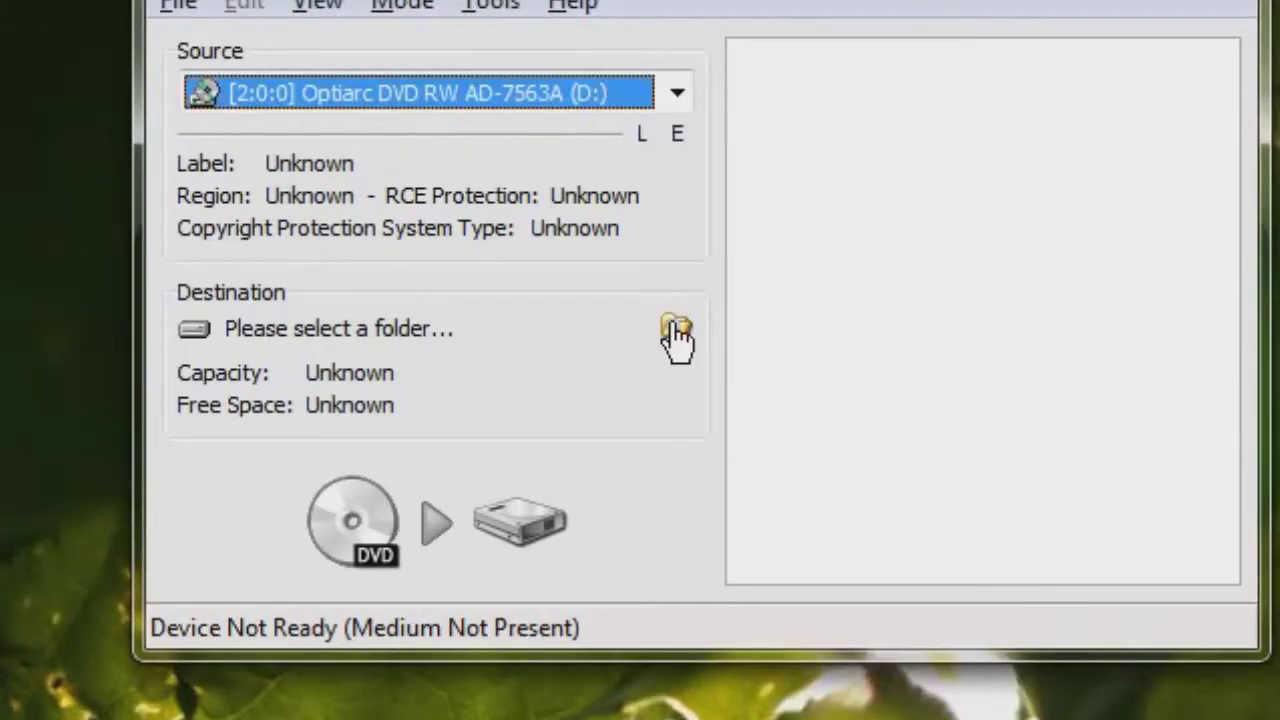
{"action": "left_click", "coordinate": [676, 177]}
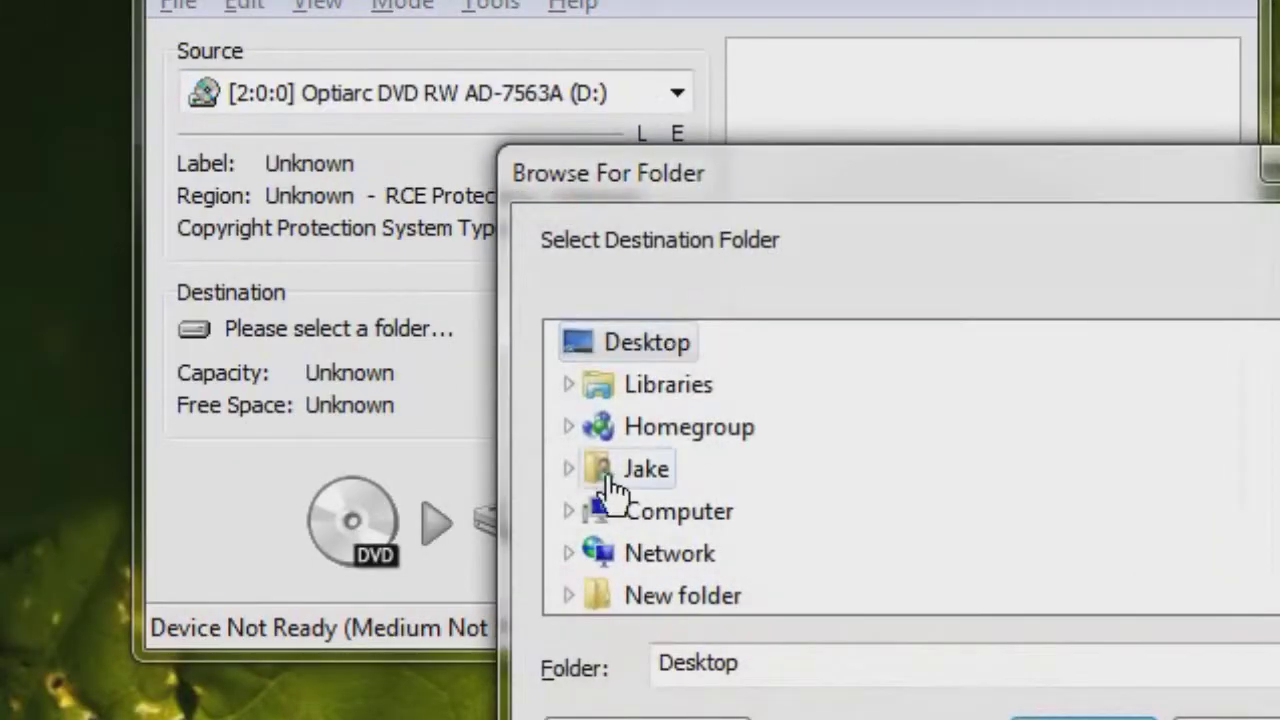
{"action": "left_click", "coordinate": [600, 467]}
{"action": "scroll", "coordinate": [778, 412], "scroll_direction": "down", "scroll_amount": 3}
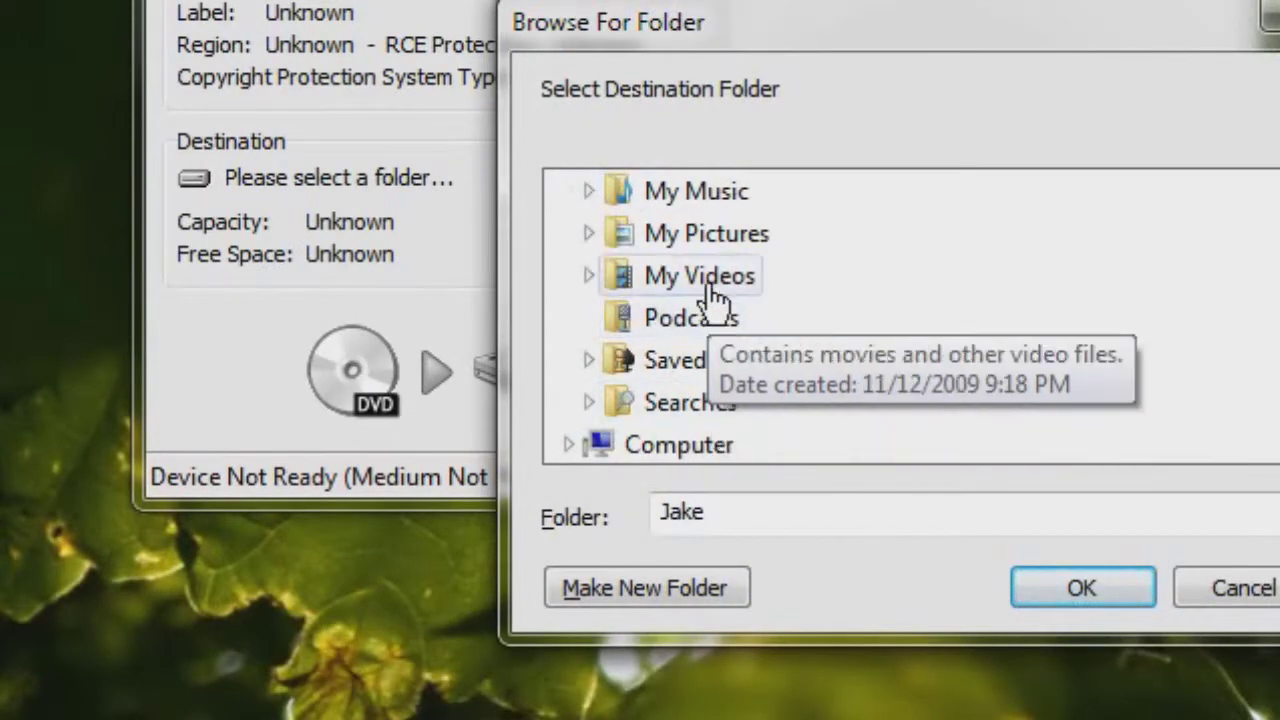
{"action": "left_click", "coordinate": [712, 282]}
{"action": "left_click", "coordinate": [705, 445]}
{"action": "scroll", "coordinate": [860, 410], "scroll_direction": "down", "scroll_amount": 2}
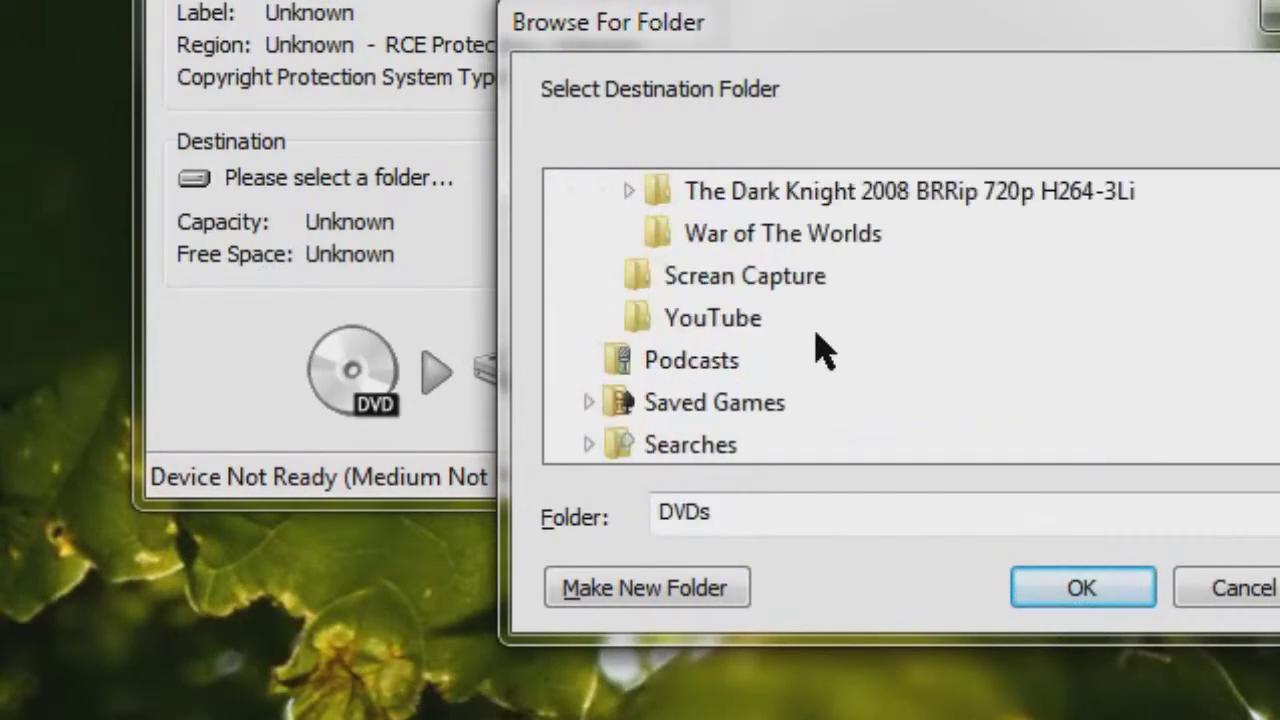
{"action": "left_click", "coordinate": [848, 239]}
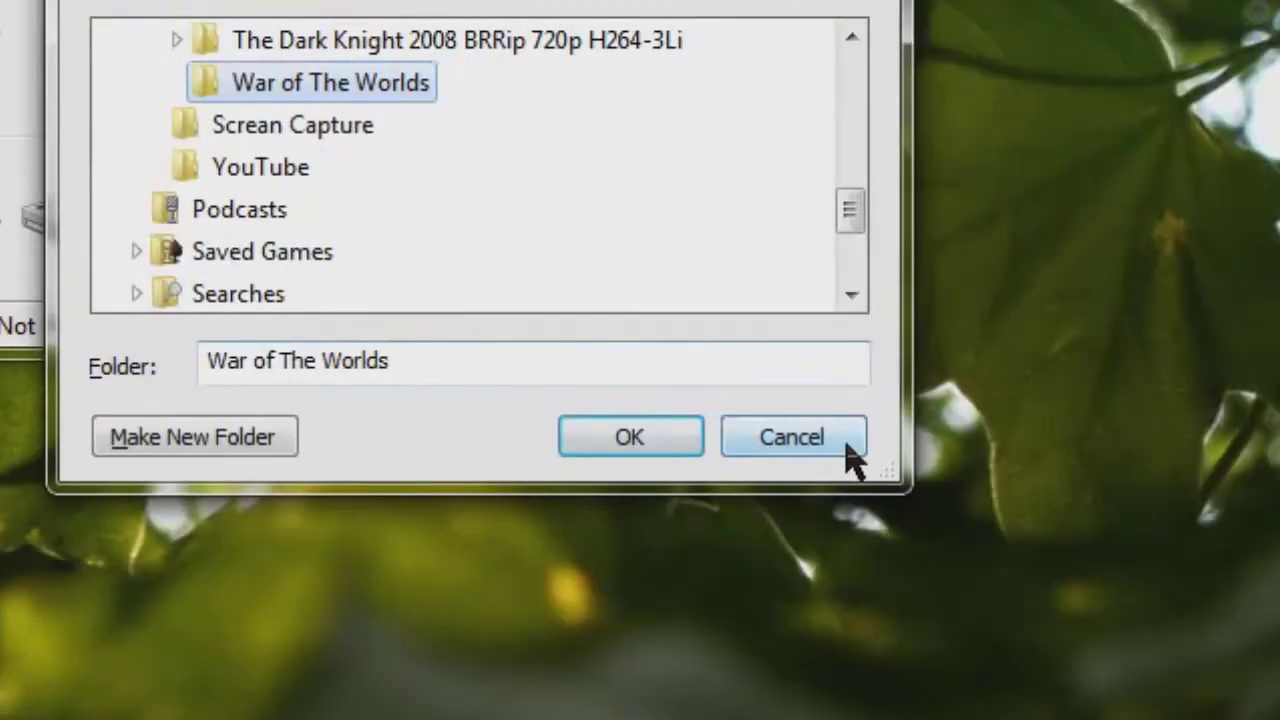
{"action": "left_click", "coordinate": [950, 445]}
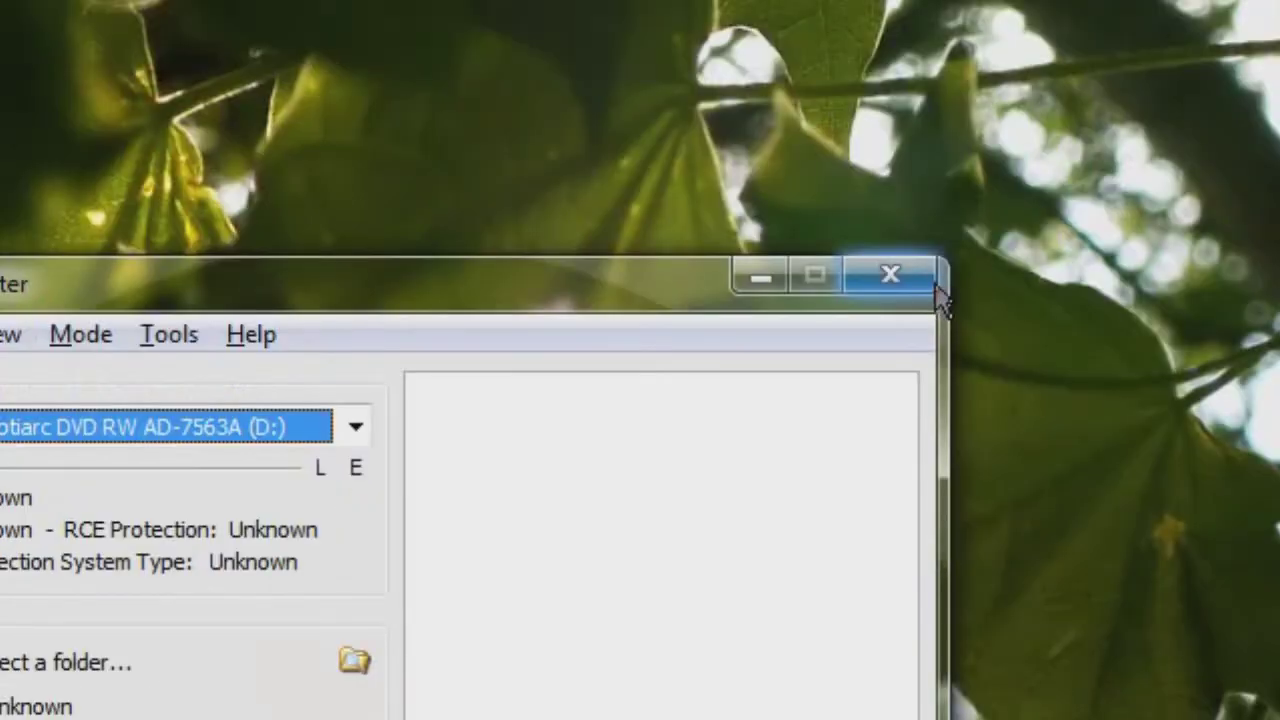
- Close DVD Decrypter and open My Videos > DVDs in Explorer
{"action": "left_click", "coordinate": [937, 288]}
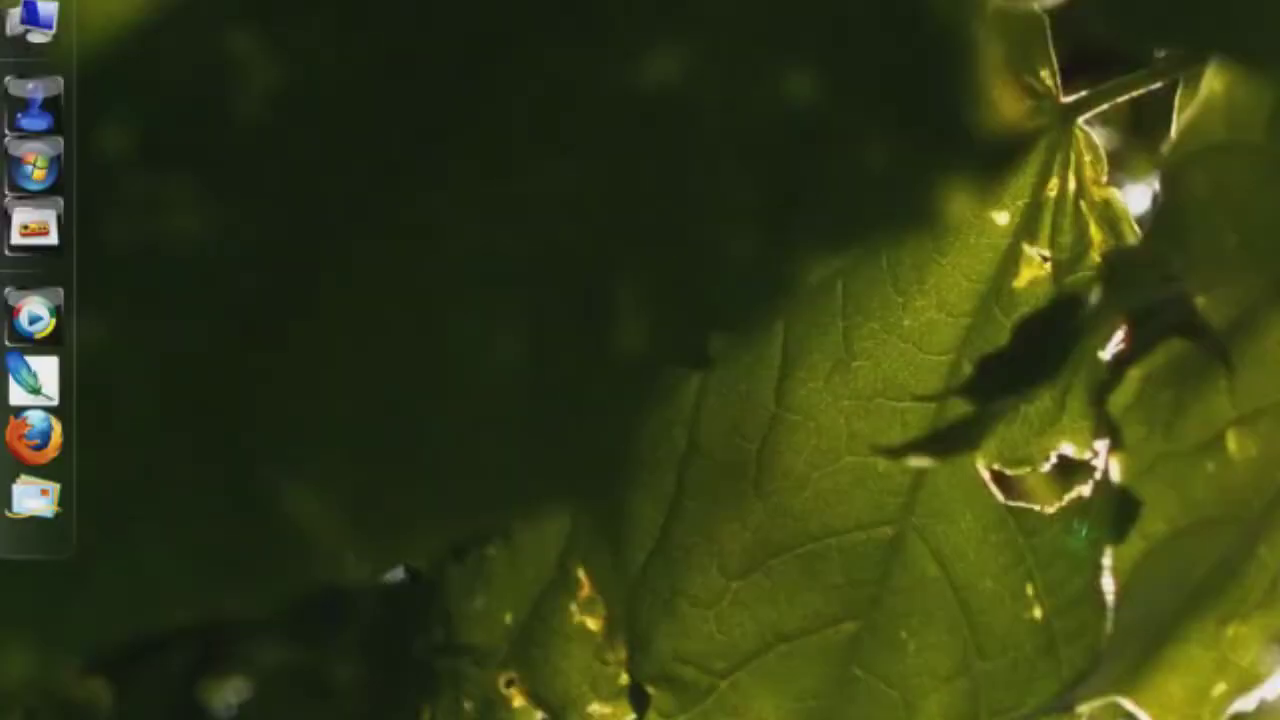
{"action": "left_click", "coordinate": [66, 259]}
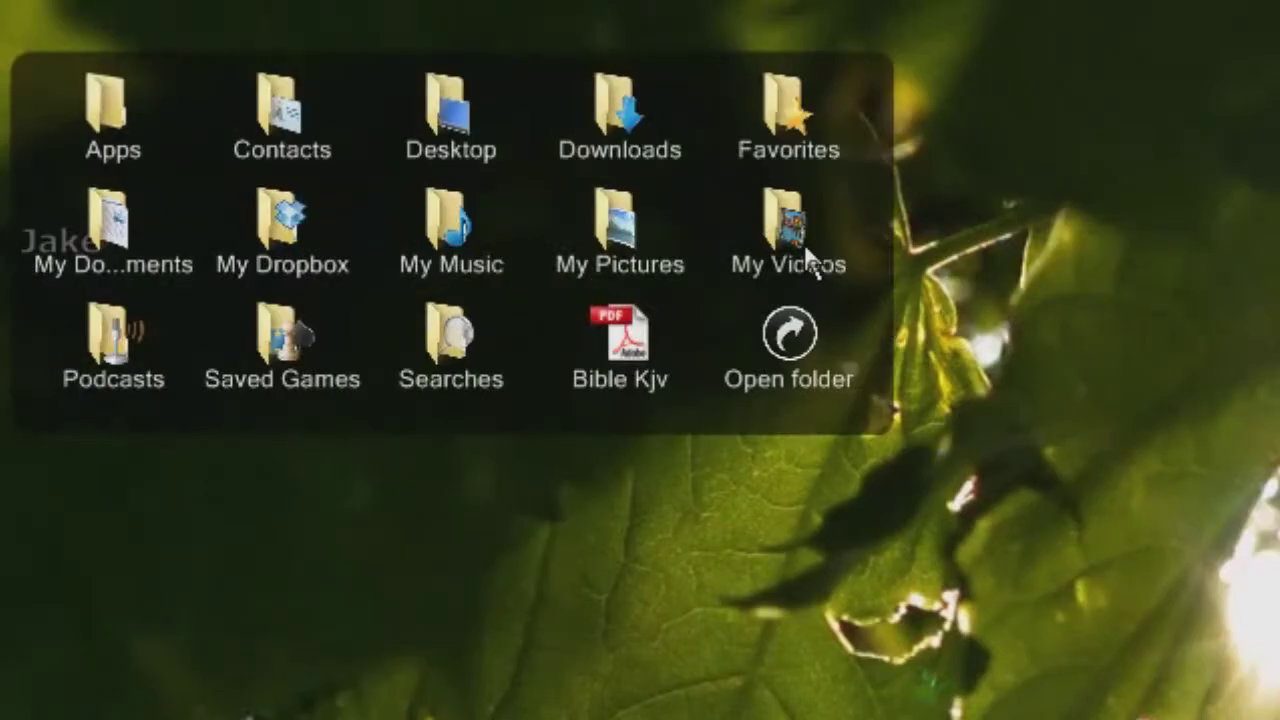
{"action": "left_click", "coordinate": [803, 242]}
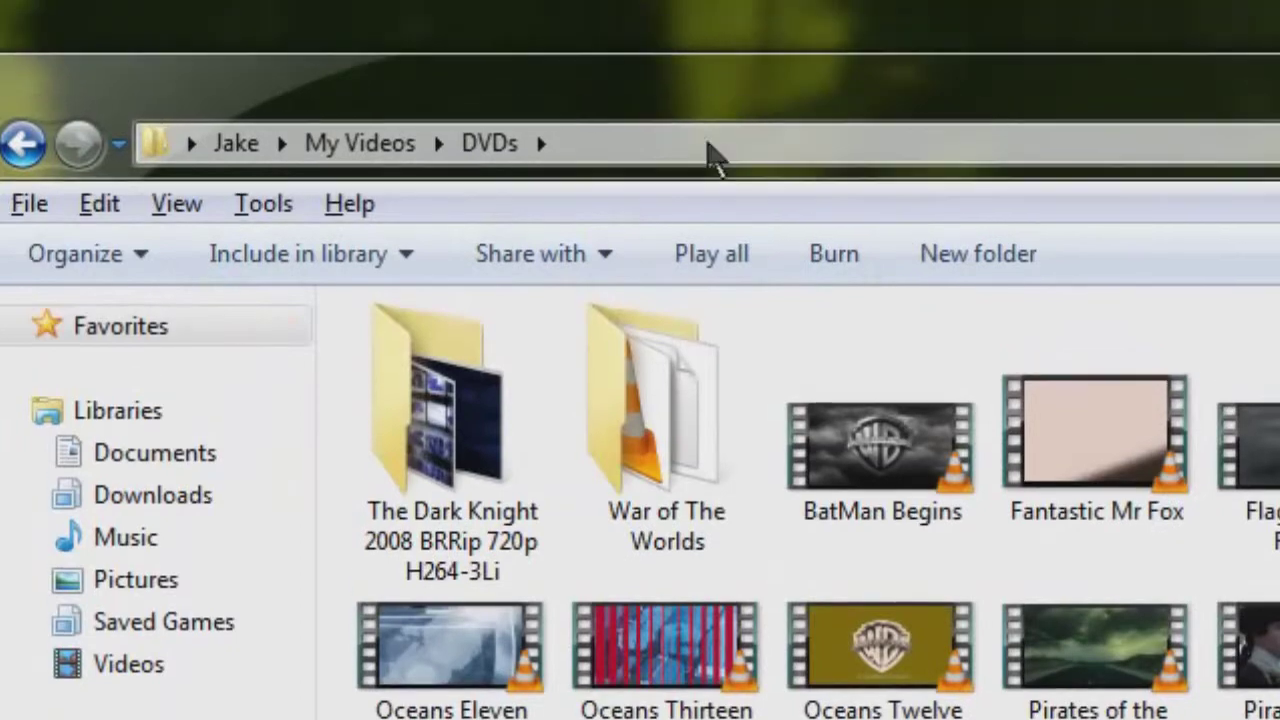
{"action": "left_click", "coordinate": [651, 429]}
- Check the War of The Worlds folder's Properties, then cancel without changes
{"action": "right_click", "coordinate": [672, 455]}
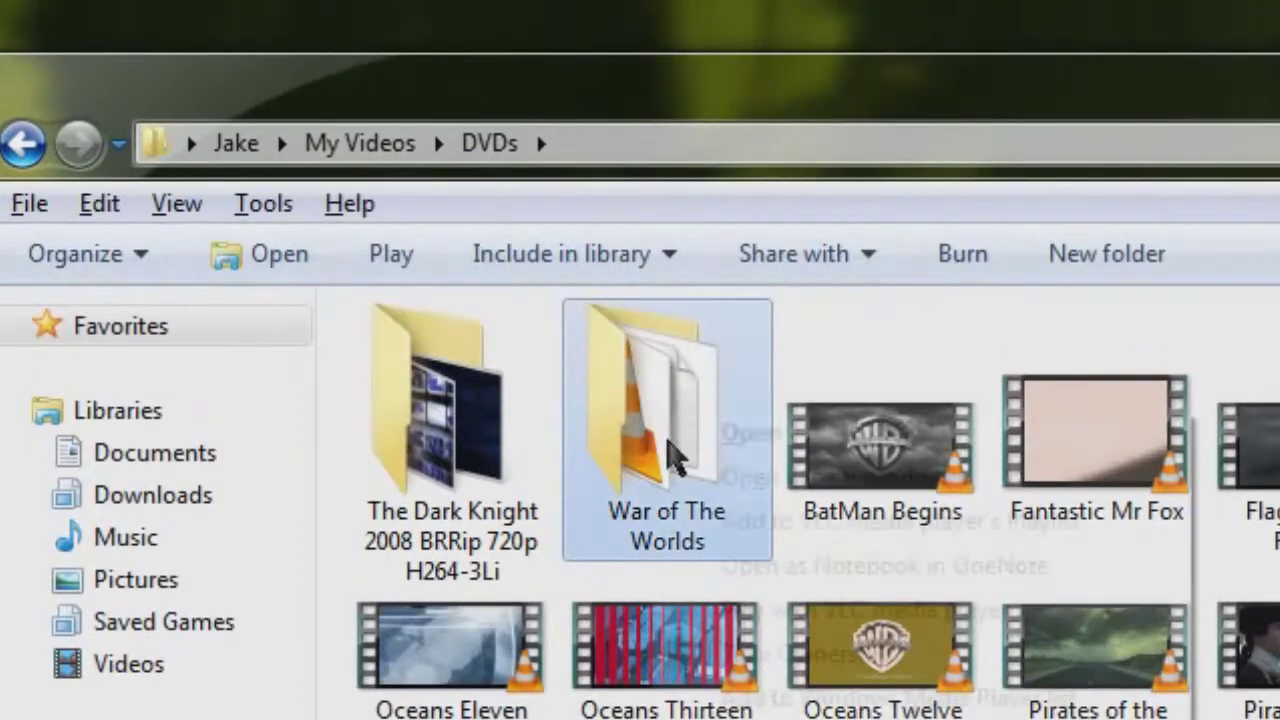
{"action": "left_click", "coordinate": [735, 719]}
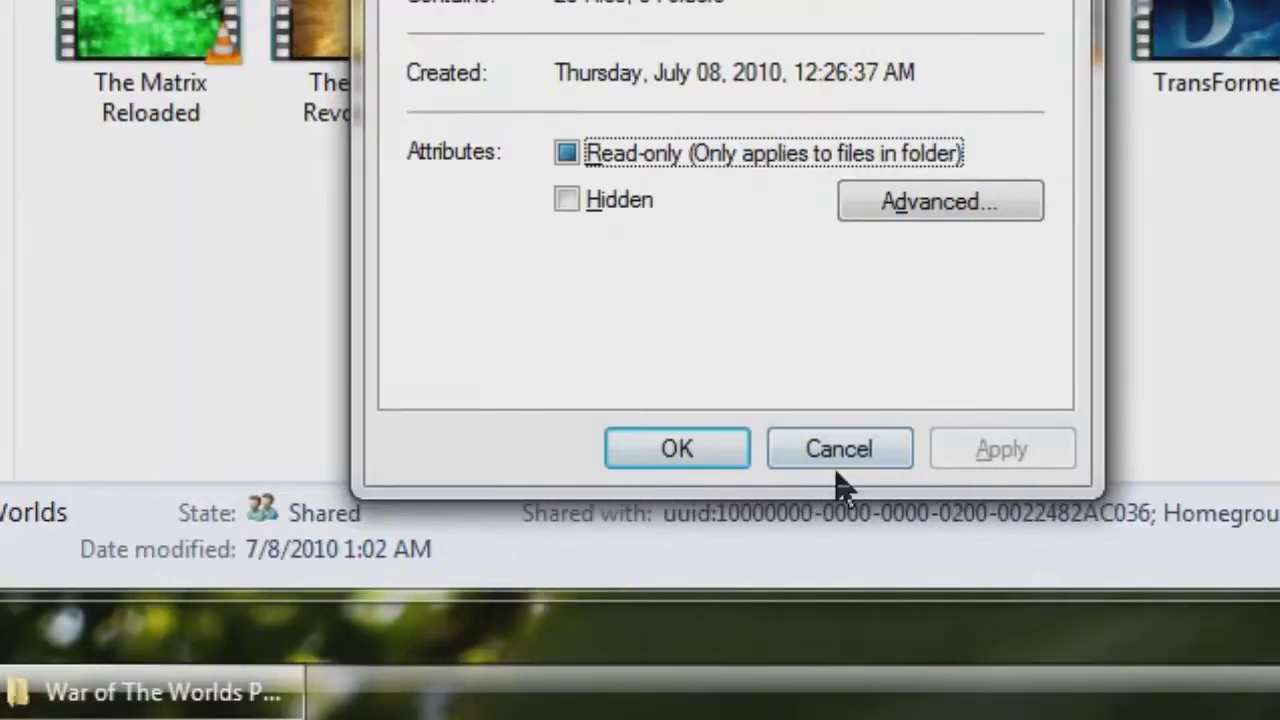
{"action": "left_click", "coordinate": [1140, 719]}
- Play the ripped War of The Worlds VIDEO_TS in VLC, starting the movie from the DVD menu
{"action": "double_click", "coordinate": [375, 318]}
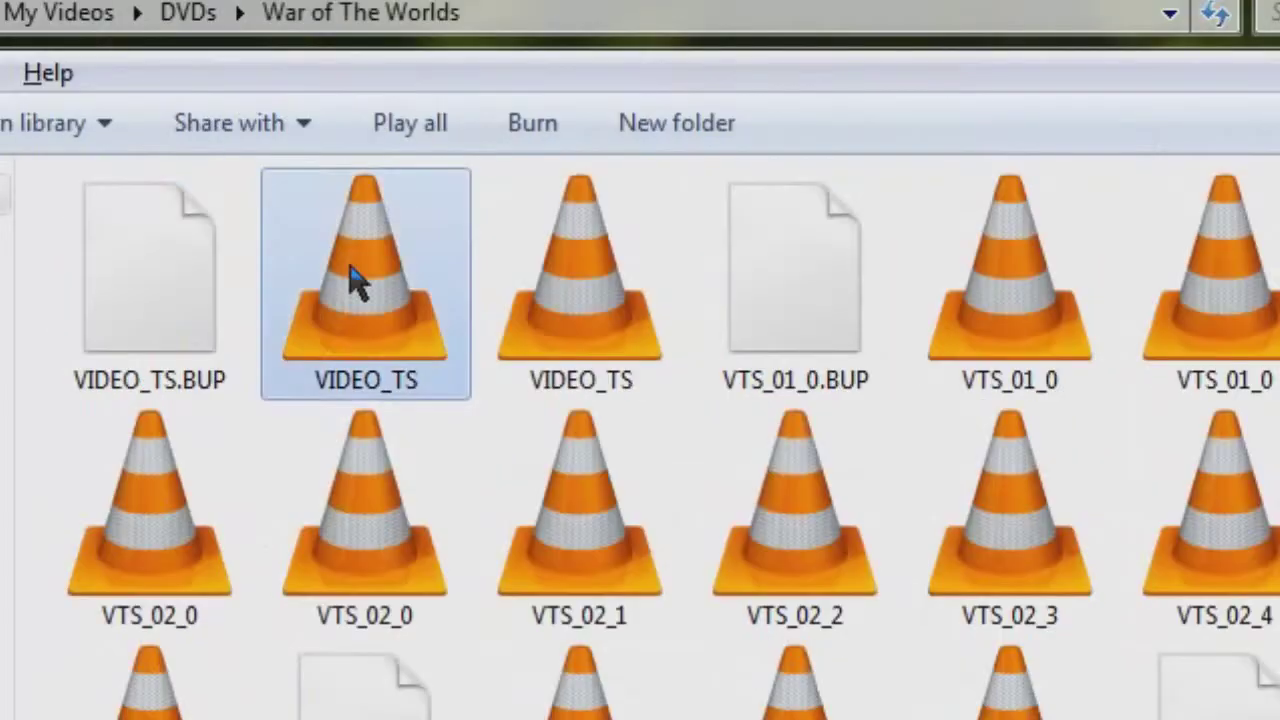
{"action": "double_click", "coordinate": [349, 277]}
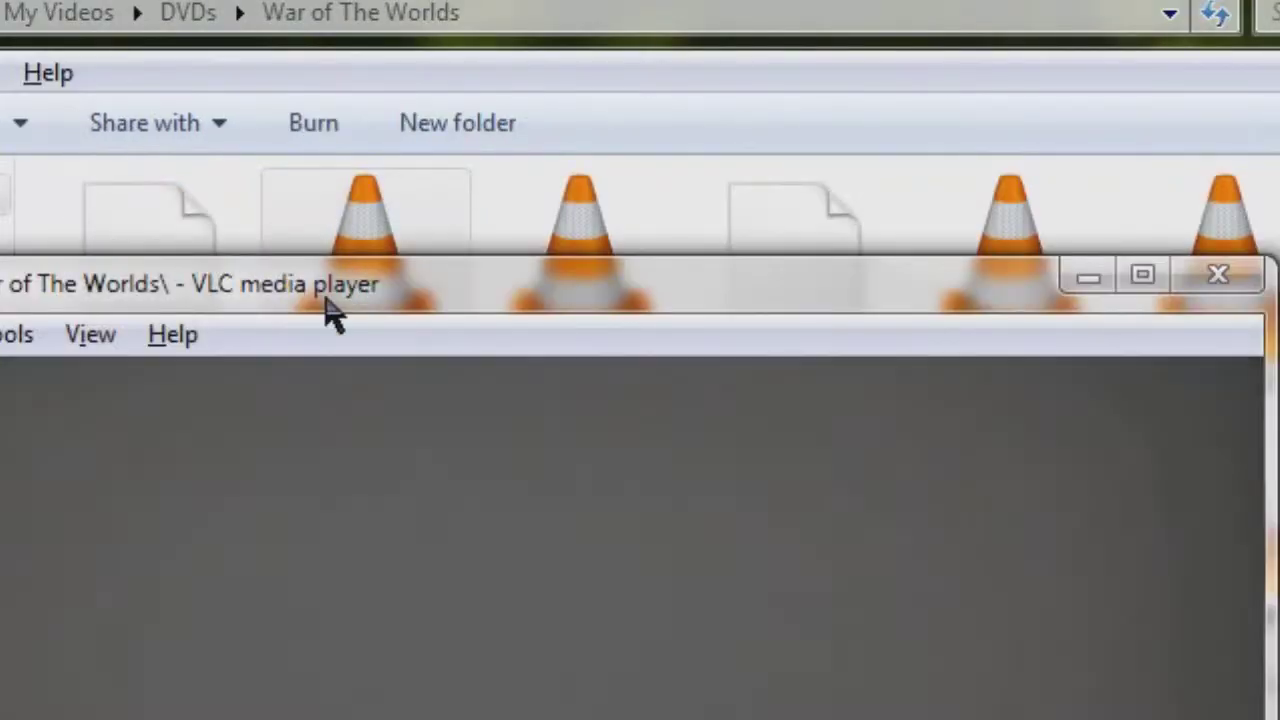
{"action": "left_click_drag", "start_coordinate": [329, 305], "coordinate": [870, 155]}
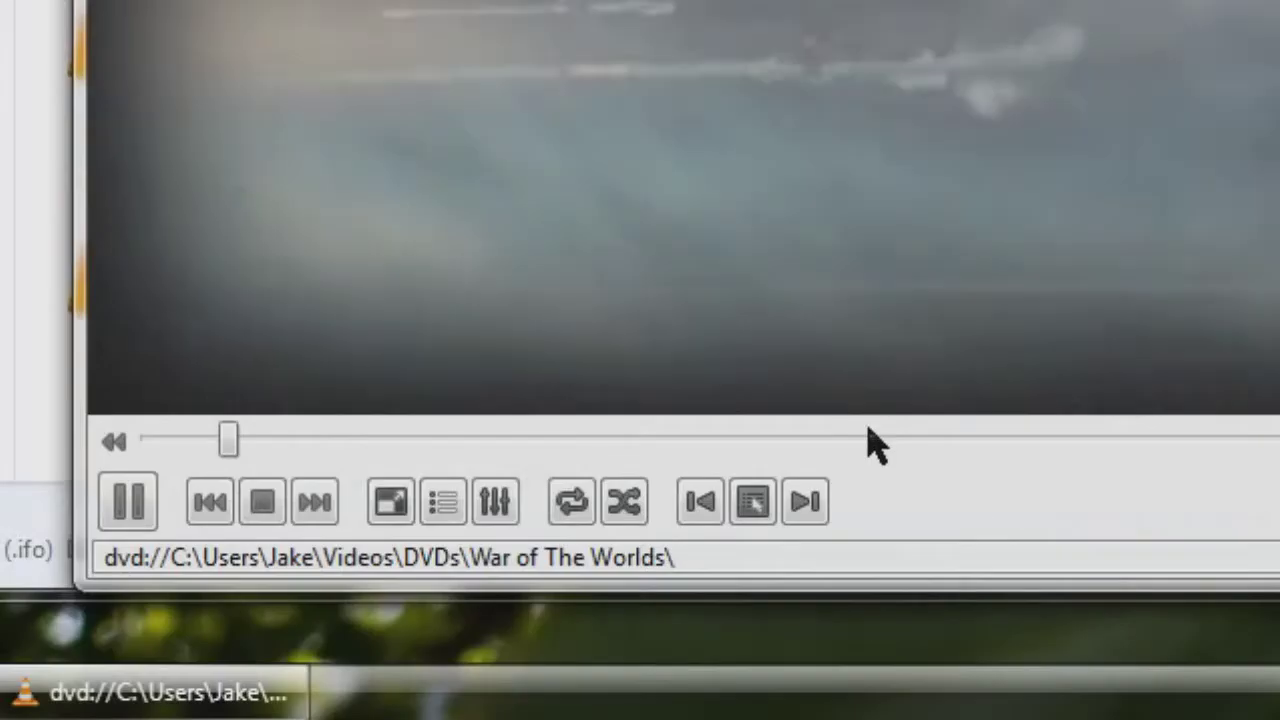
{"action": "left_click", "coordinate": [868, 571]}
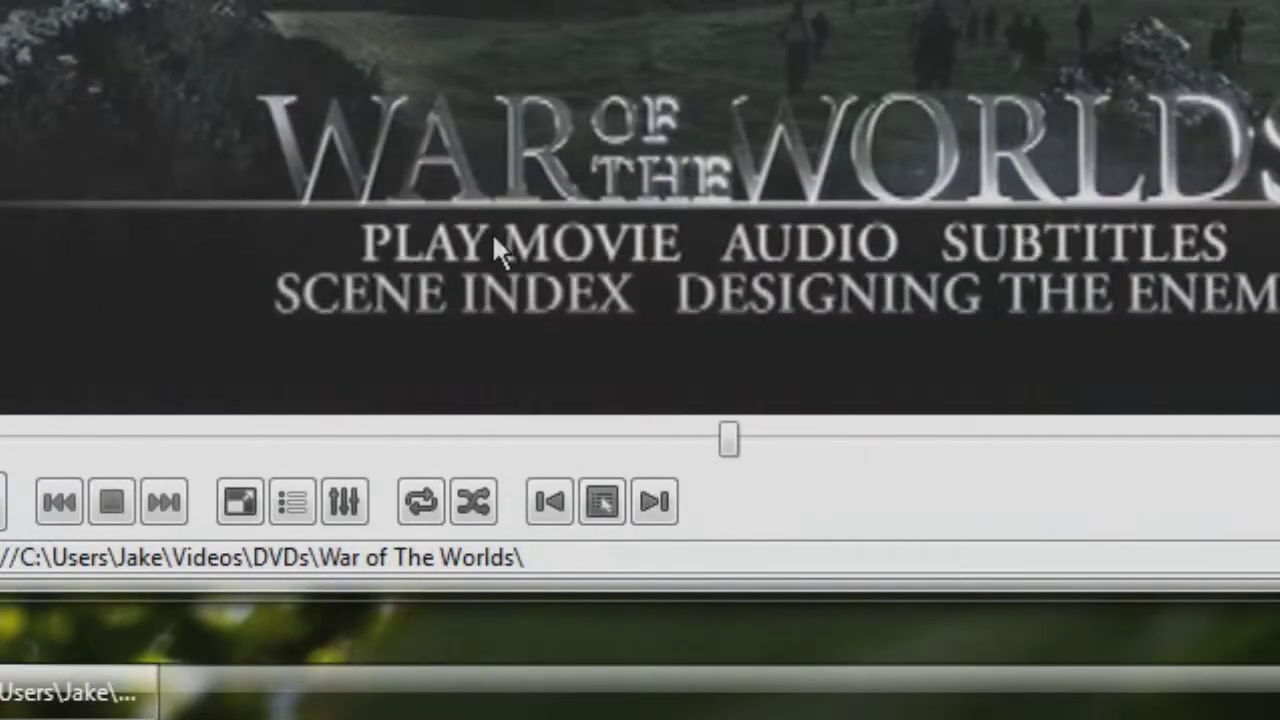
{"action": "left_click", "coordinate": [494, 249]}
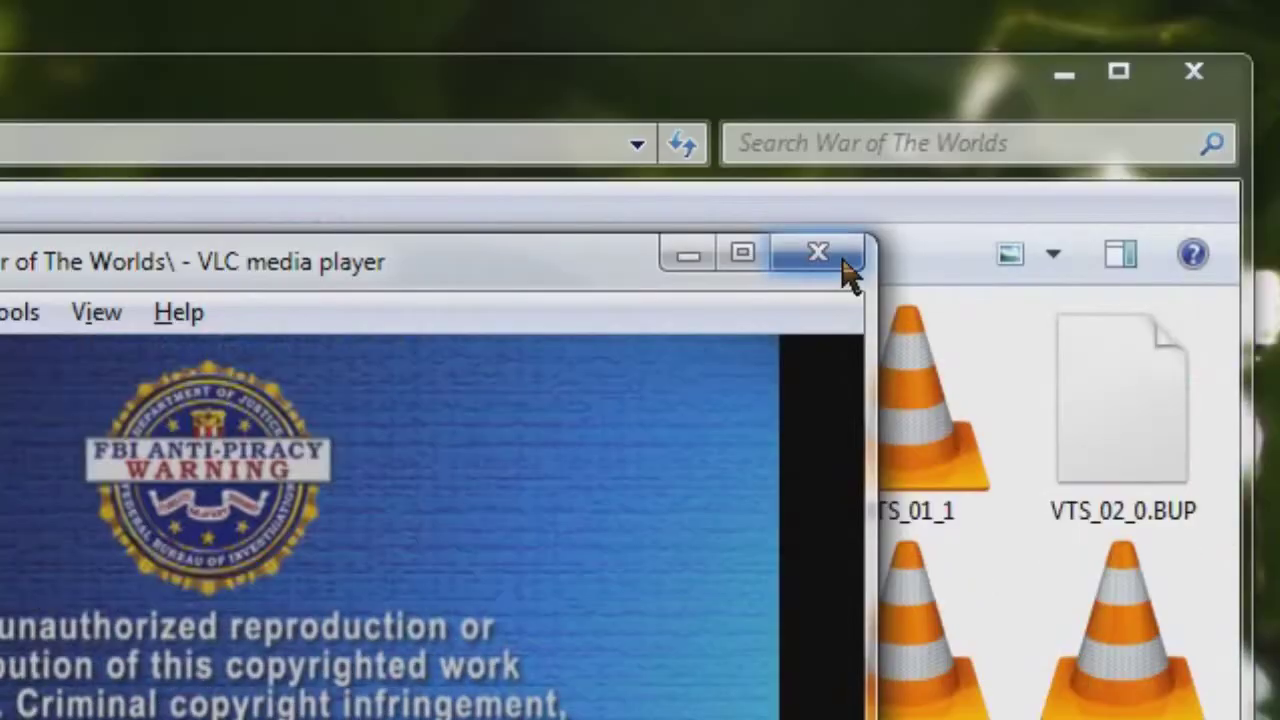
- Close VLC, return to the DVDs folder and minimize Explorer
{"action": "left_click", "coordinate": [843, 270]}
{"action": "left_click", "coordinate": [173, 143]}
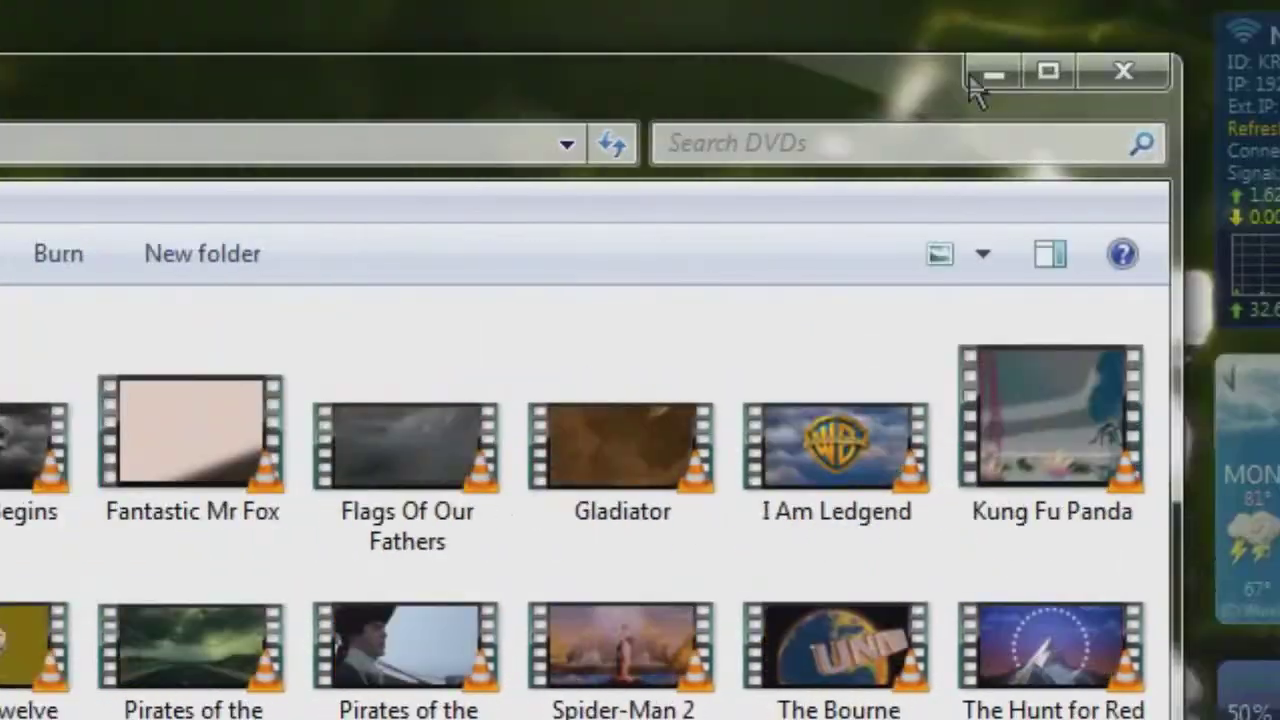
{"action": "left_click", "coordinate": [983, 72]}
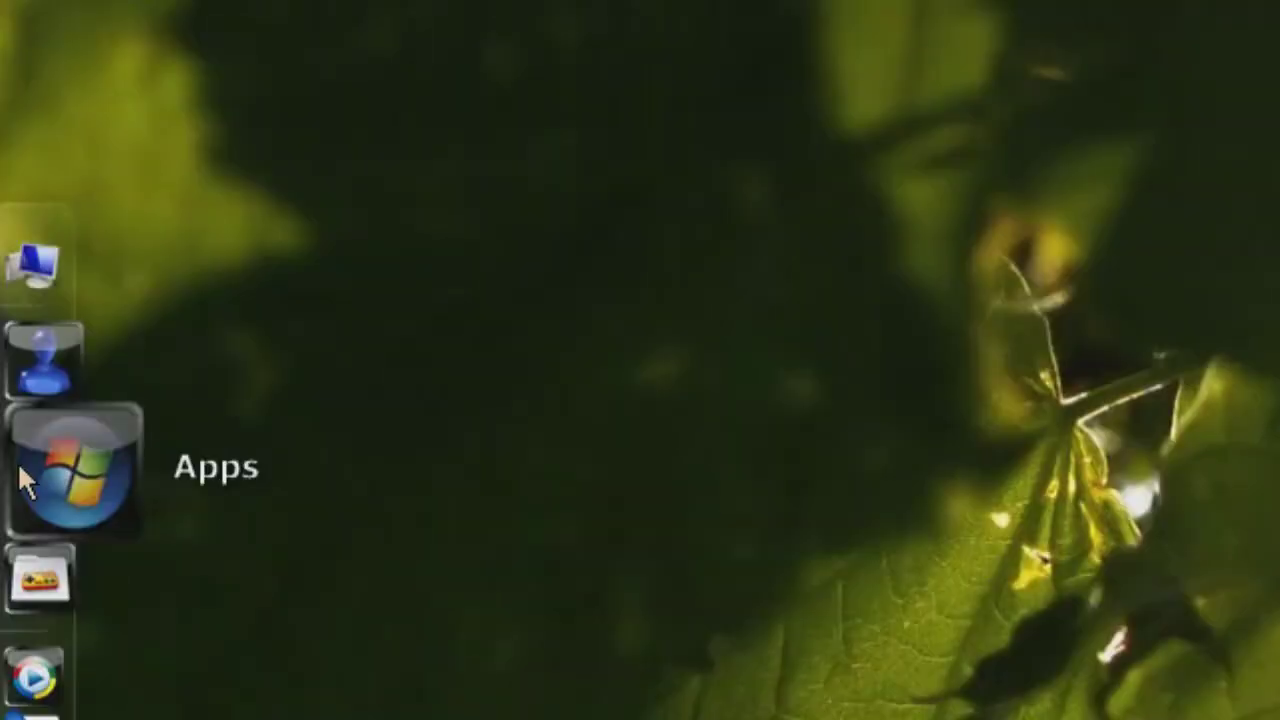
- Launch HandBrake from the Apps grid and check its version 0.9.4 in Help > About
{"action": "left_click", "coordinate": [25, 480]}
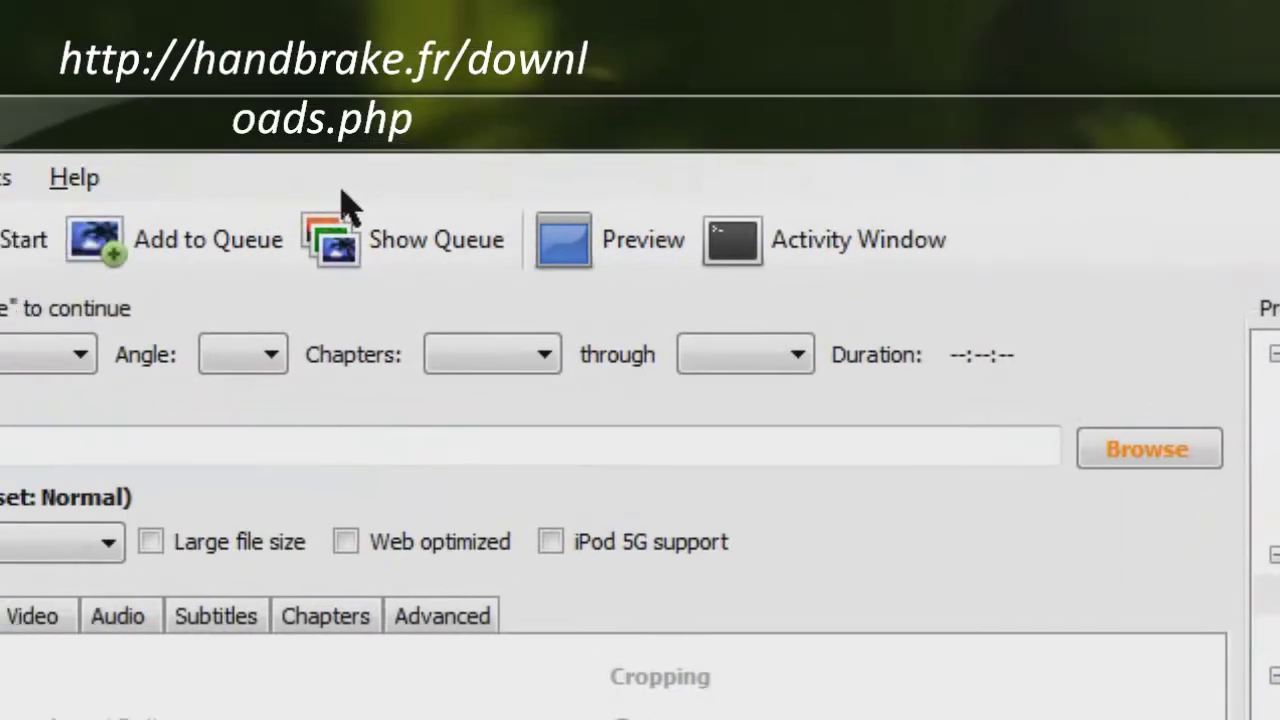
{"action": "left_click", "coordinate": [74, 177]}
{"action": "left_click", "coordinate": [447, 424]}
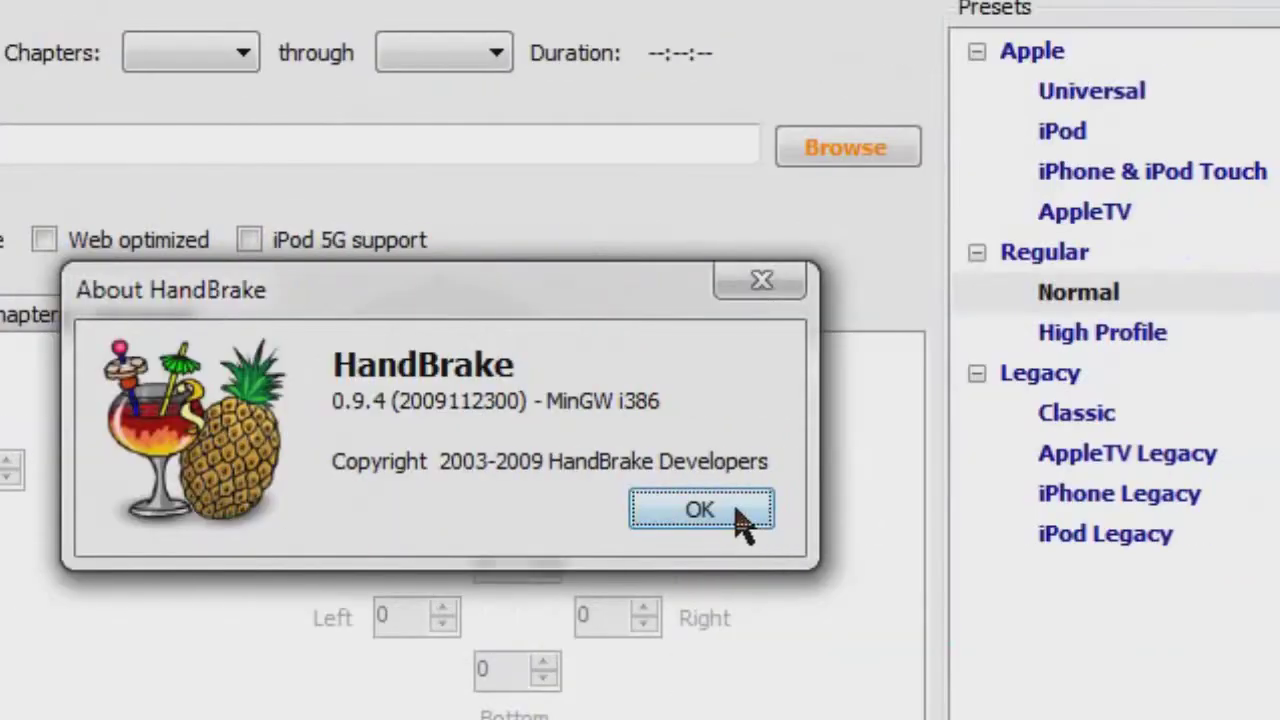
{"action": "left_click", "coordinate": [1193, 524]}
- Load My Videos > DVDs > War of The Worlds as the DVD/VIDEO_TS folder source
{"action": "left_click", "coordinate": [37, 0]}
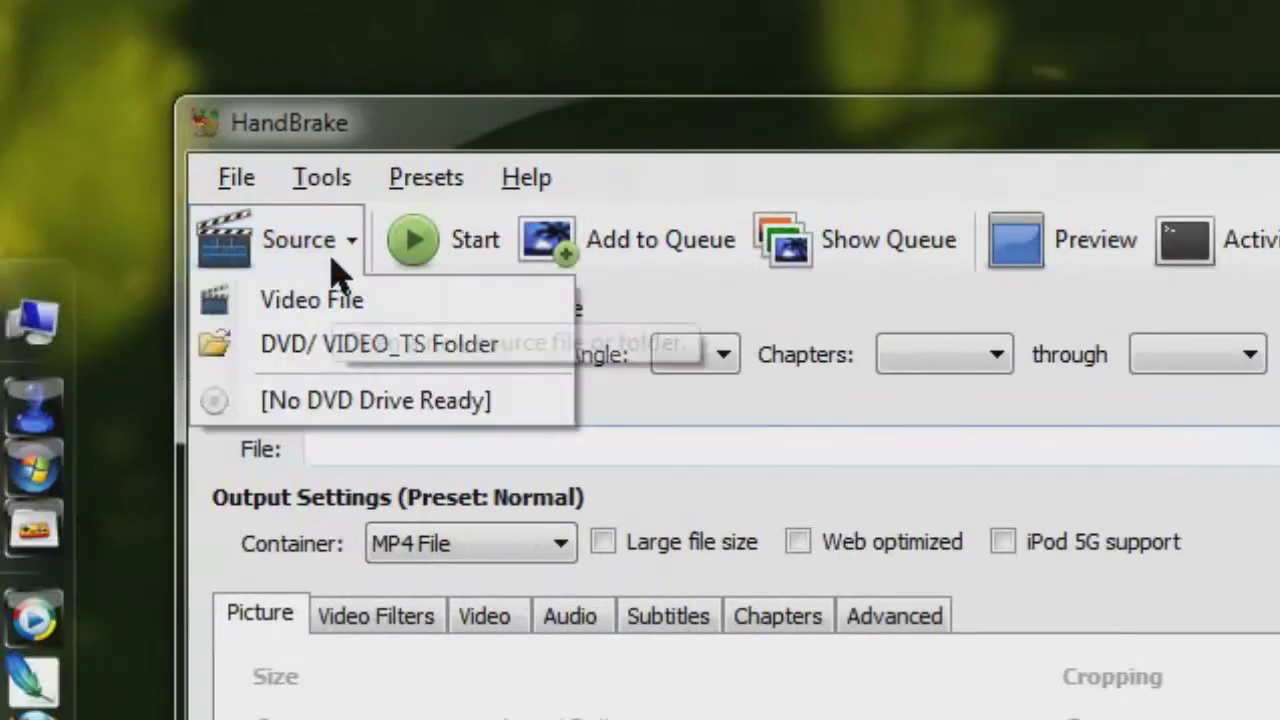
{"action": "left_click", "coordinate": [295, 345]}
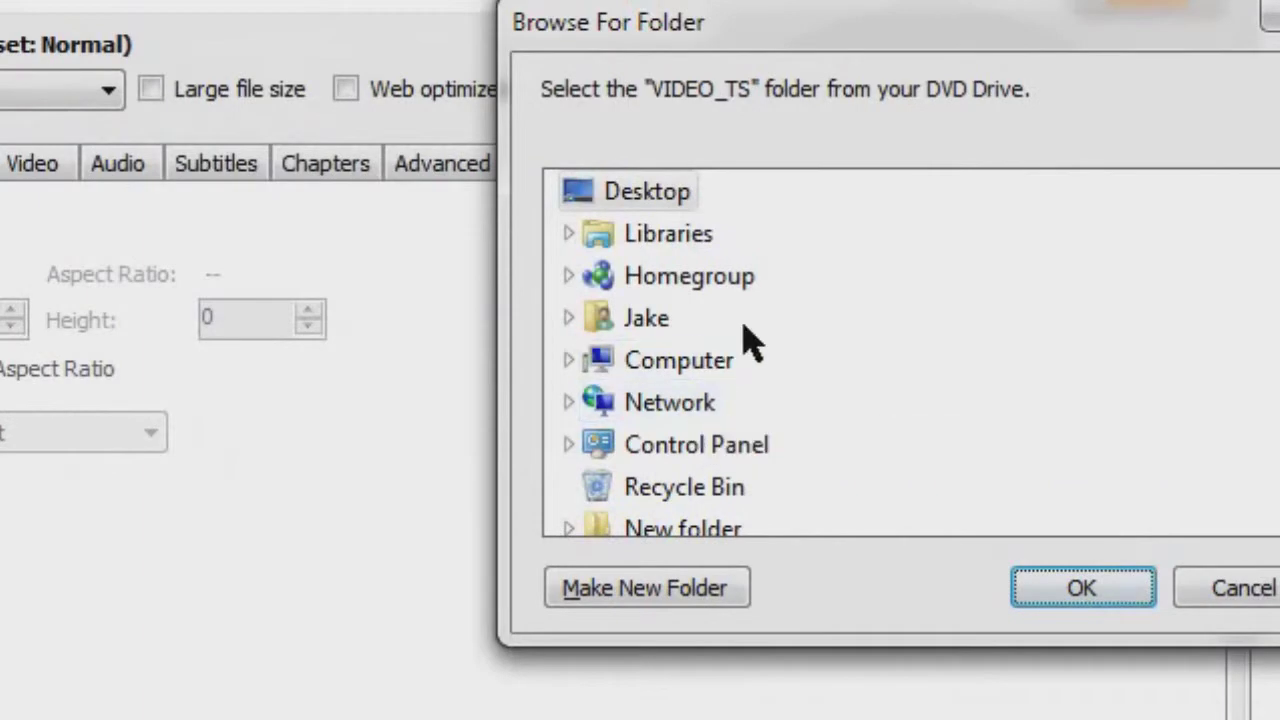
{"action": "left_click", "coordinate": [570, 319]}
{"action": "scroll", "coordinate": [846, 384], "scroll_direction": "down", "scroll_amount": 1}
{"action": "scroll", "coordinate": [846, 384], "scroll_direction": "down", "scroll_amount": 1}
{"action": "left_click", "coordinate": [766, 410]}
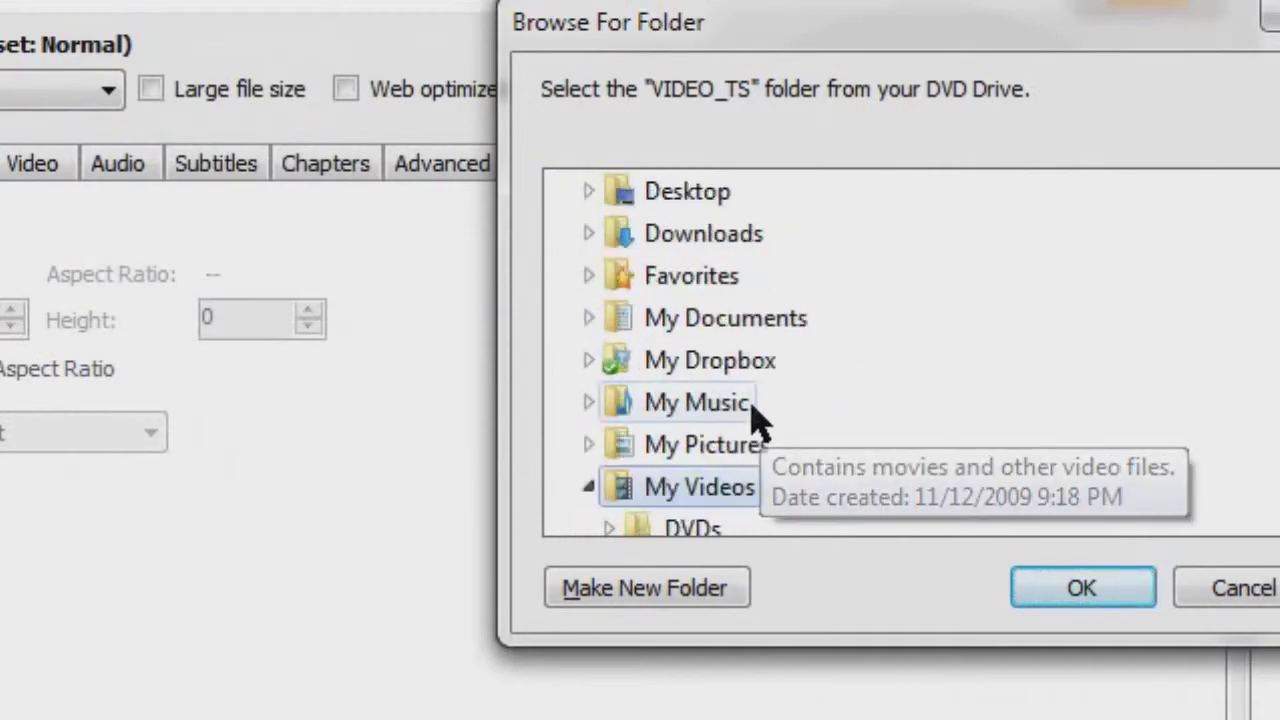
{"action": "left_click", "coordinate": [703, 406]}
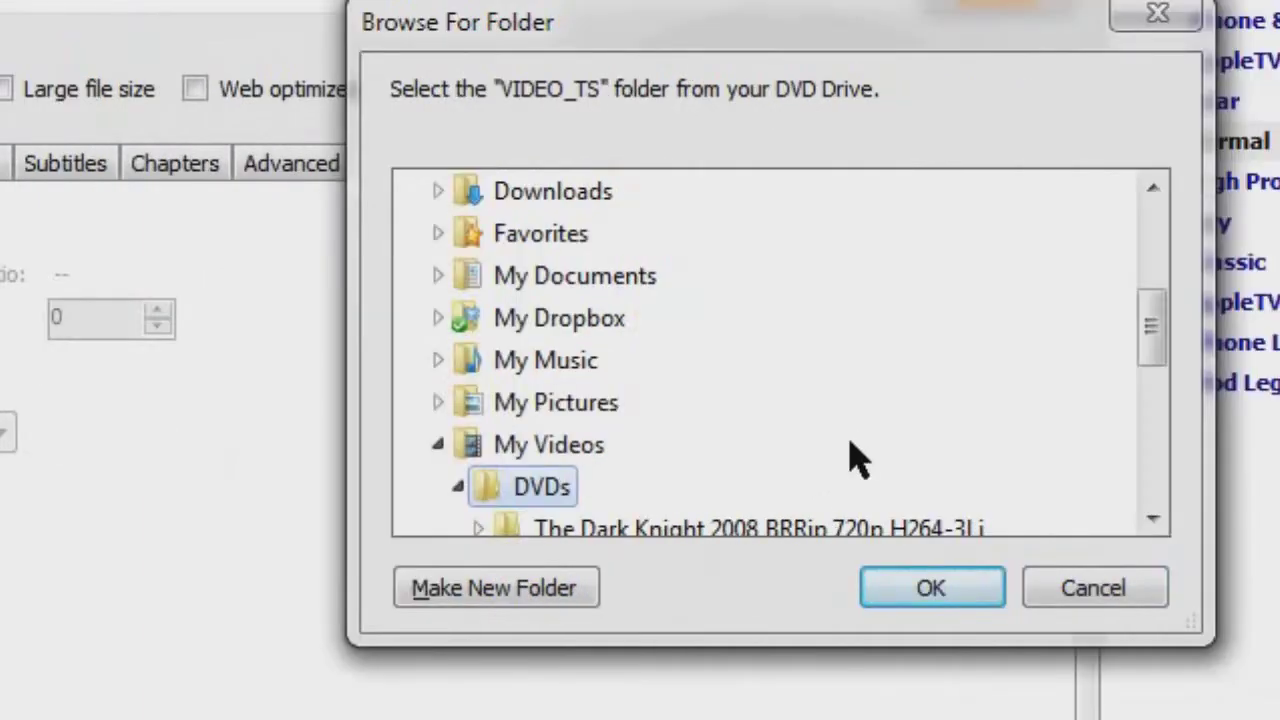
{"action": "left_click", "coordinate": [833, 447]}
{"action": "left_click", "coordinate": [938, 588]}
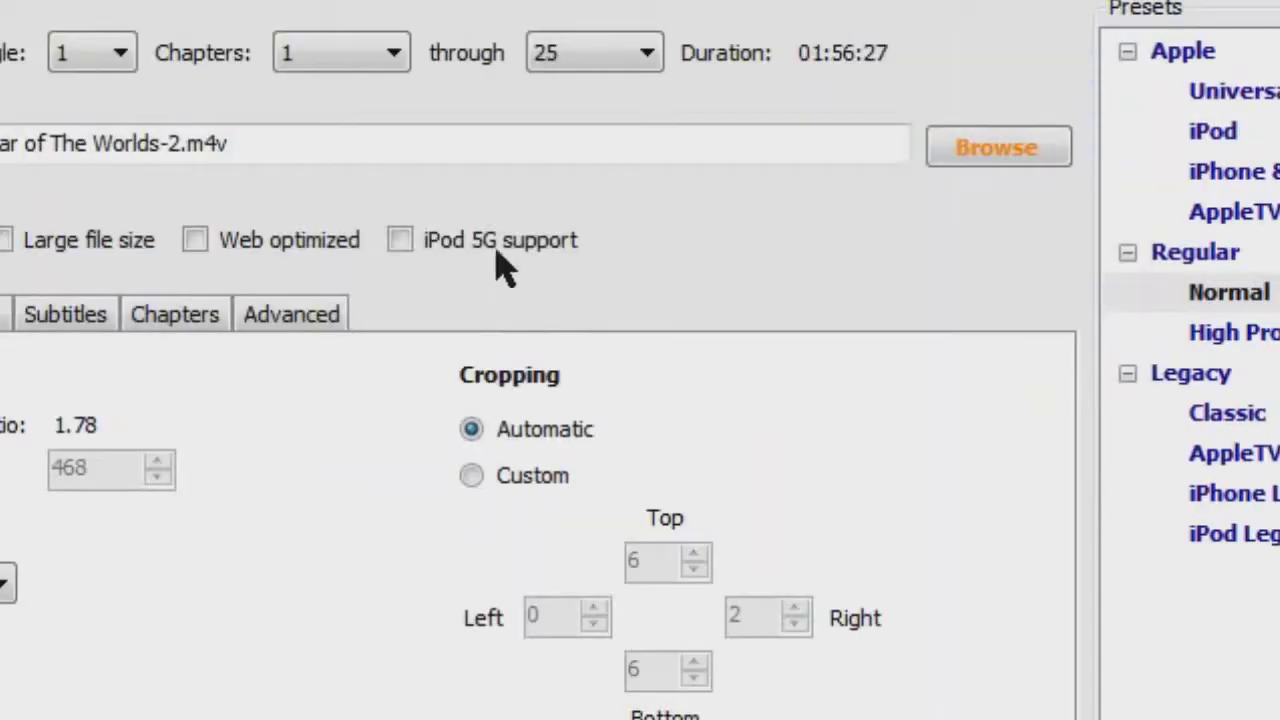
{"action": "left_click", "coordinate": [800, 294]}
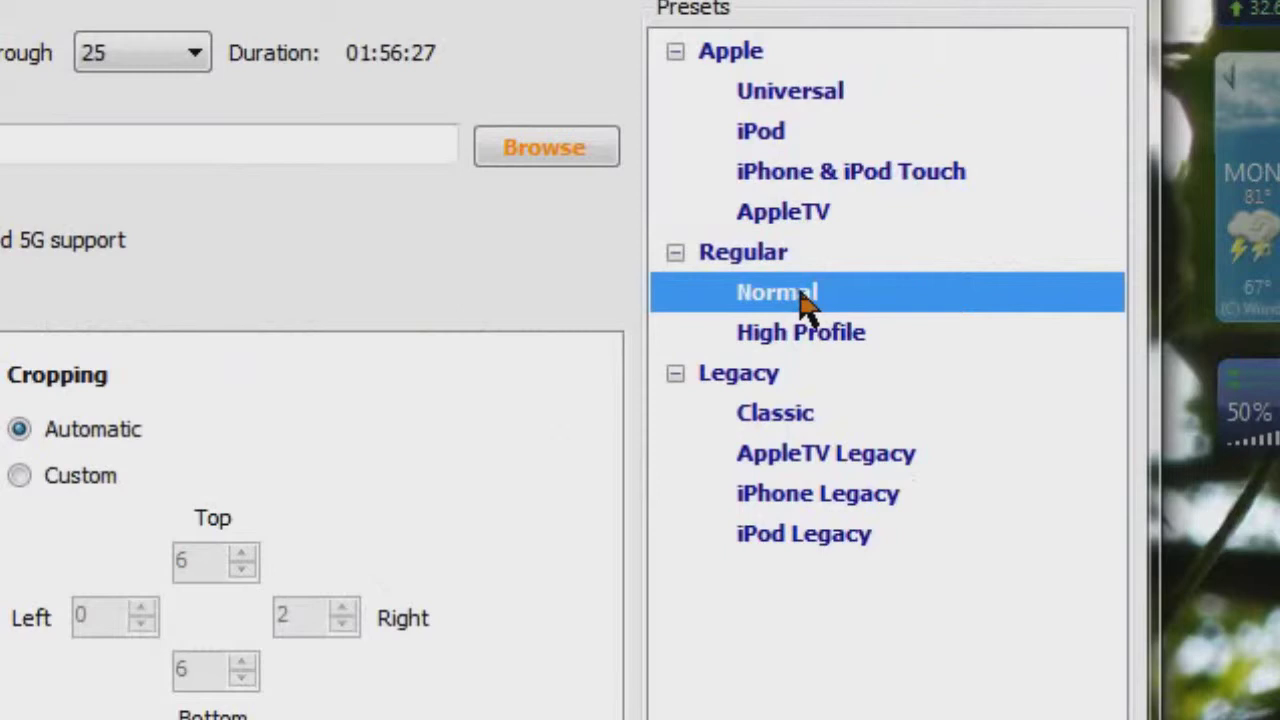
{"action": "left_click", "coordinate": [741, 255]}
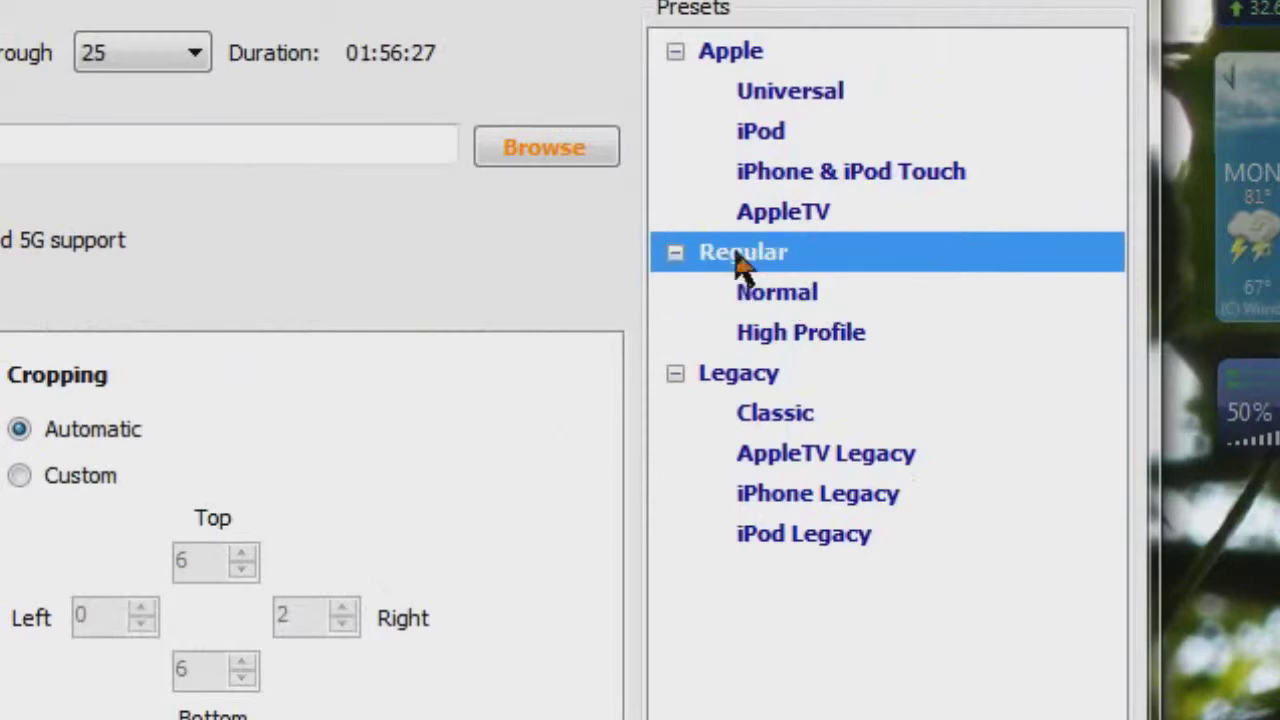
{"action": "left_click", "coordinate": [743, 296]}
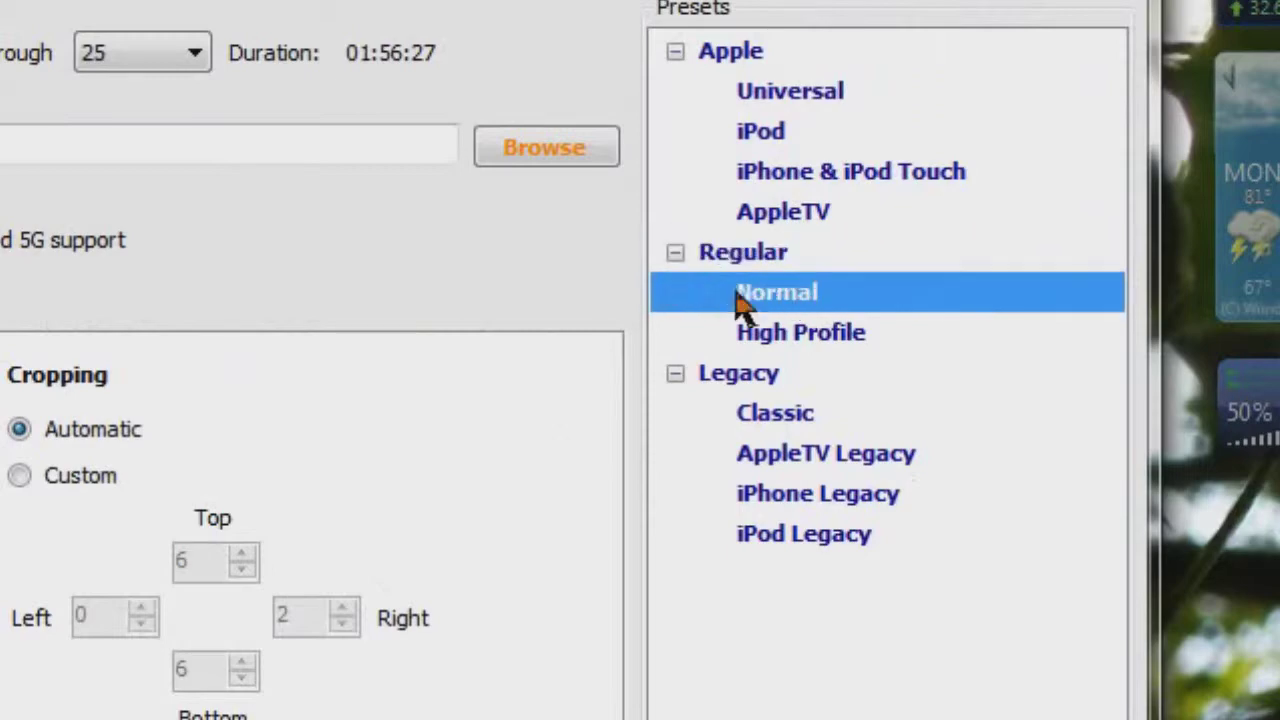
{"action": "left_click", "coordinate": [831, 345]}
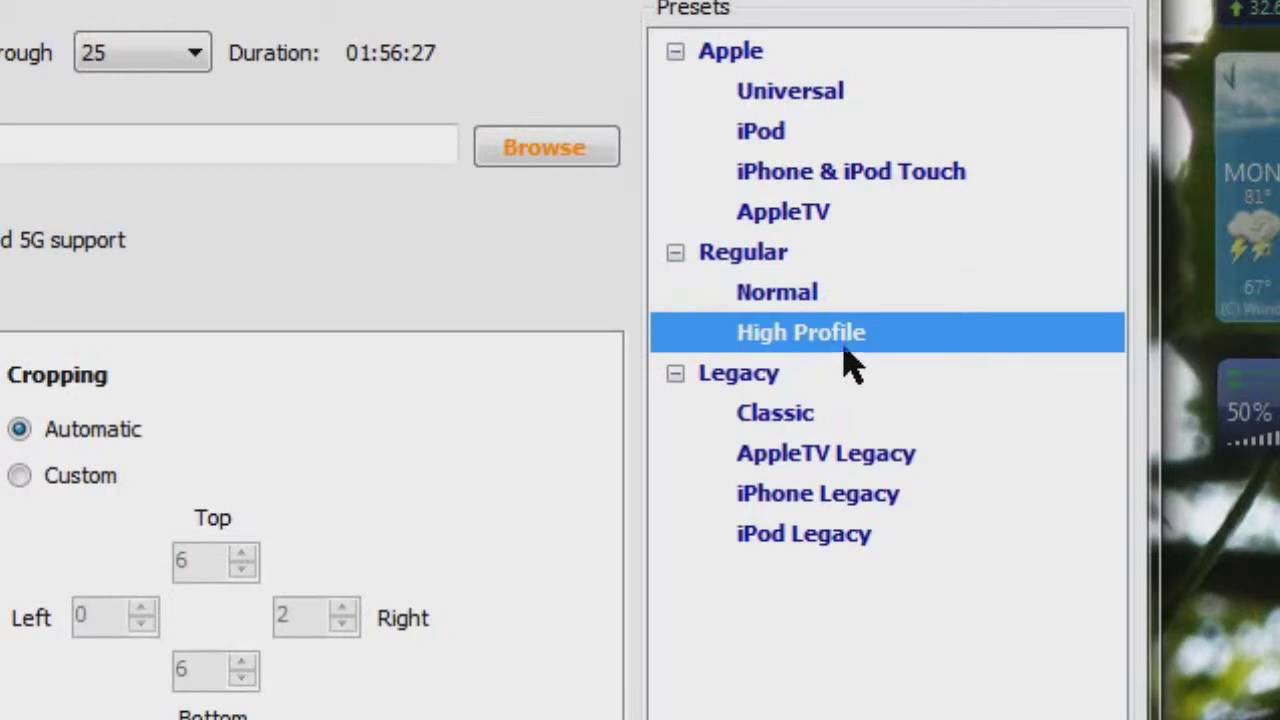
{"action": "left_click", "coordinate": [784, 304]}
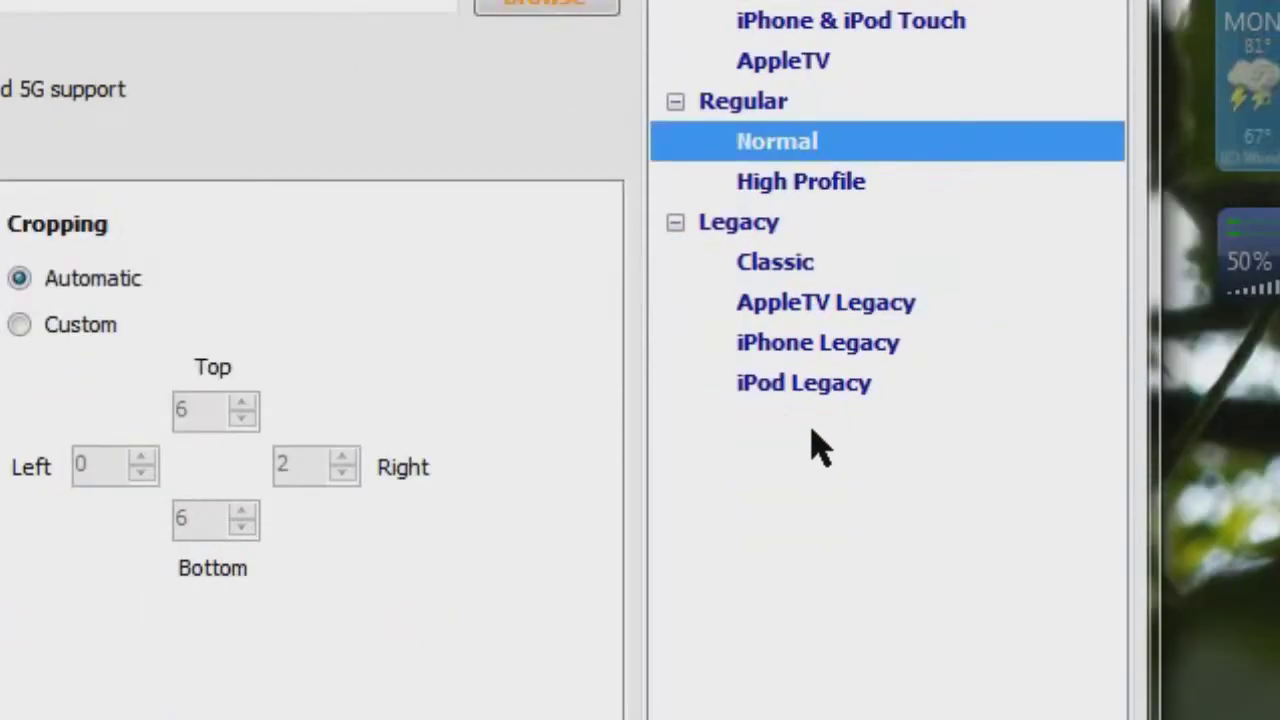
{"action": "left_click", "coordinate": [834, 540]}
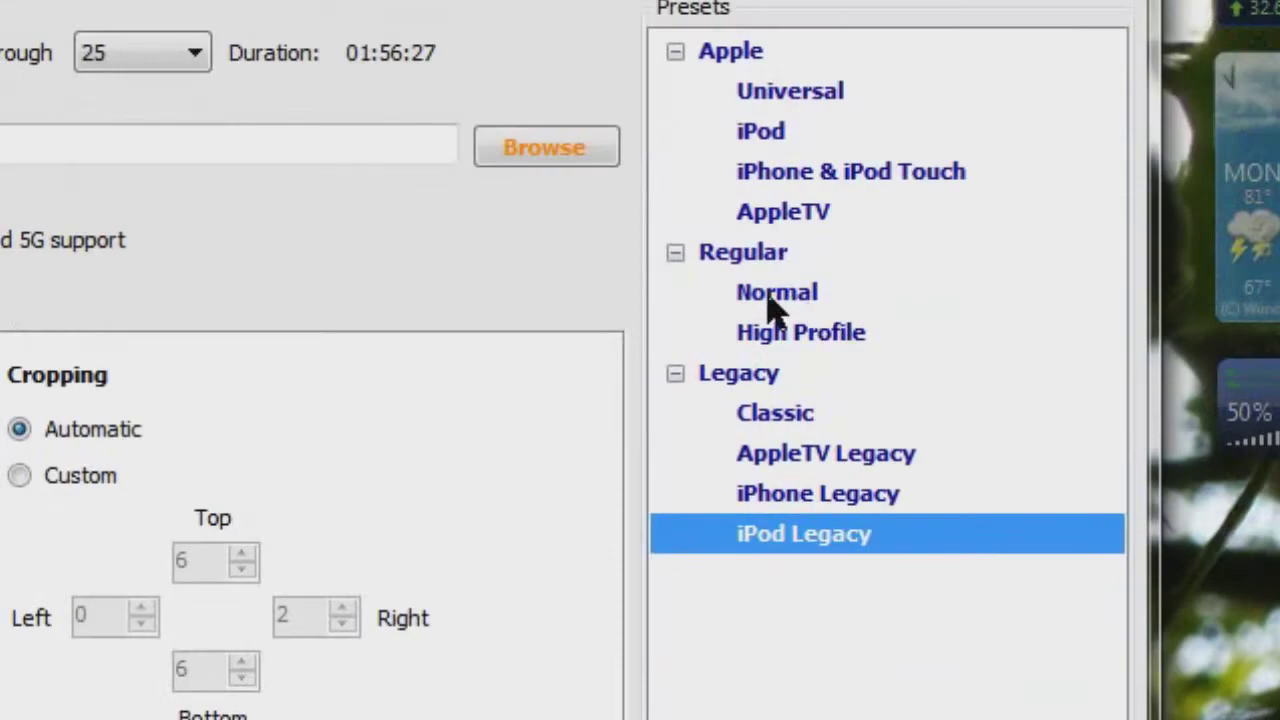
{"action": "left_click", "coordinate": [770, 305]}
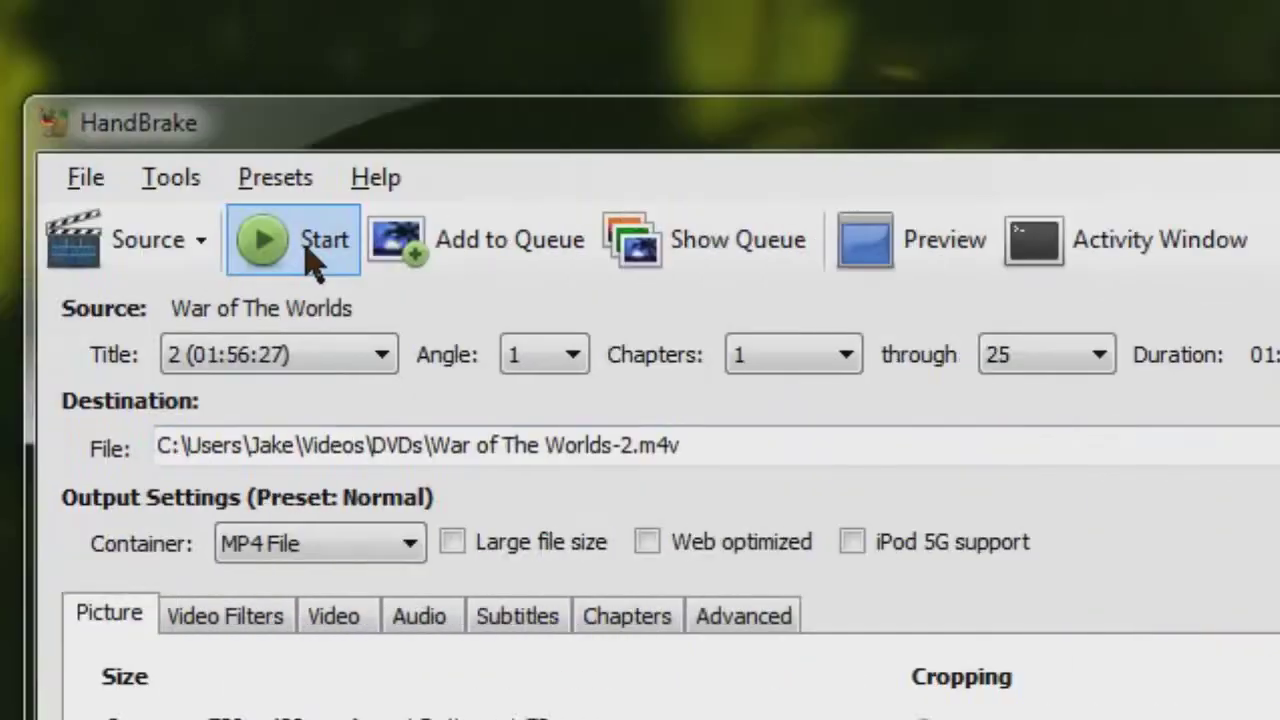
- Start encoding War of The Worlds and move the cmd.exe progress window aside
{"action": "left_click", "coordinate": [306, 250]}
{"action": "left_click_drag", "start_coordinate": [462, 262], "coordinate": [1246, 195]}
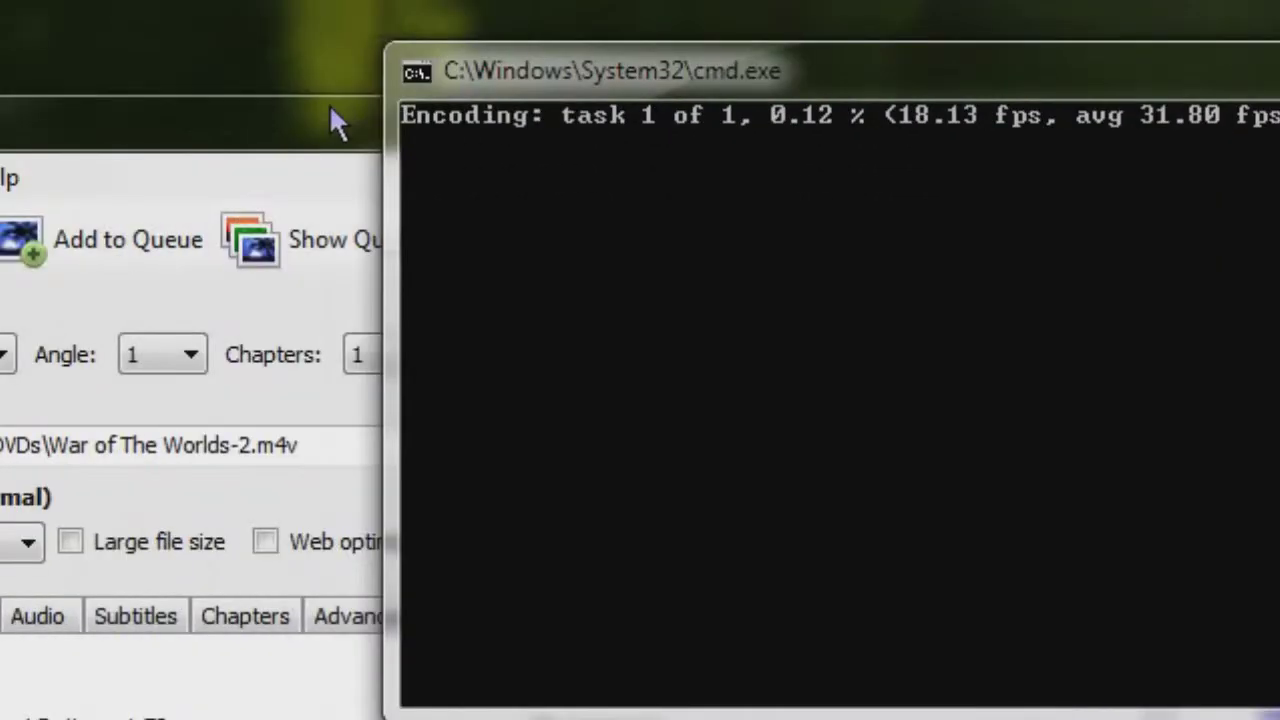
{"action": "left_click", "coordinate": [335, 120]}
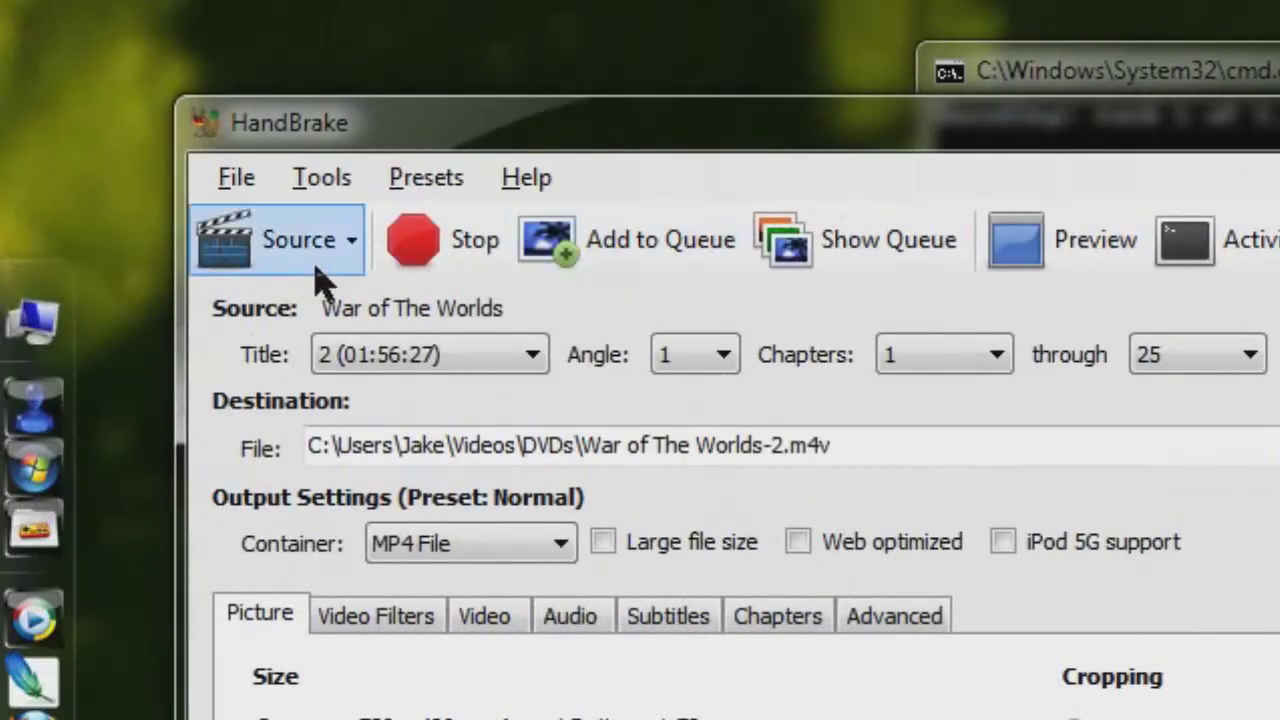
{"action": "left_click", "coordinate": [323, 258]}
- Reload the War of The Worlds folder as the DVD/VIDEO_TS source
{"action": "left_click", "coordinate": [337, 343]}
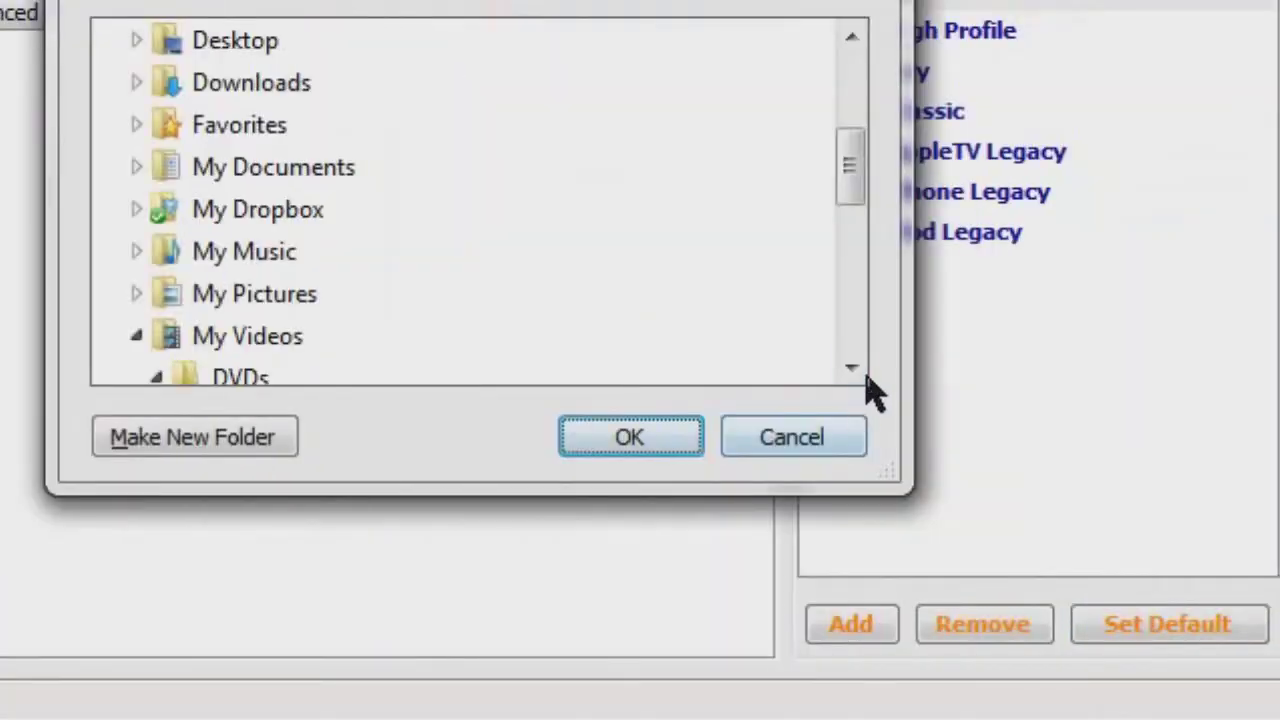
{"action": "left_click", "coordinate": [851, 366]}
{"action": "left_click", "coordinate": [851, 366]}
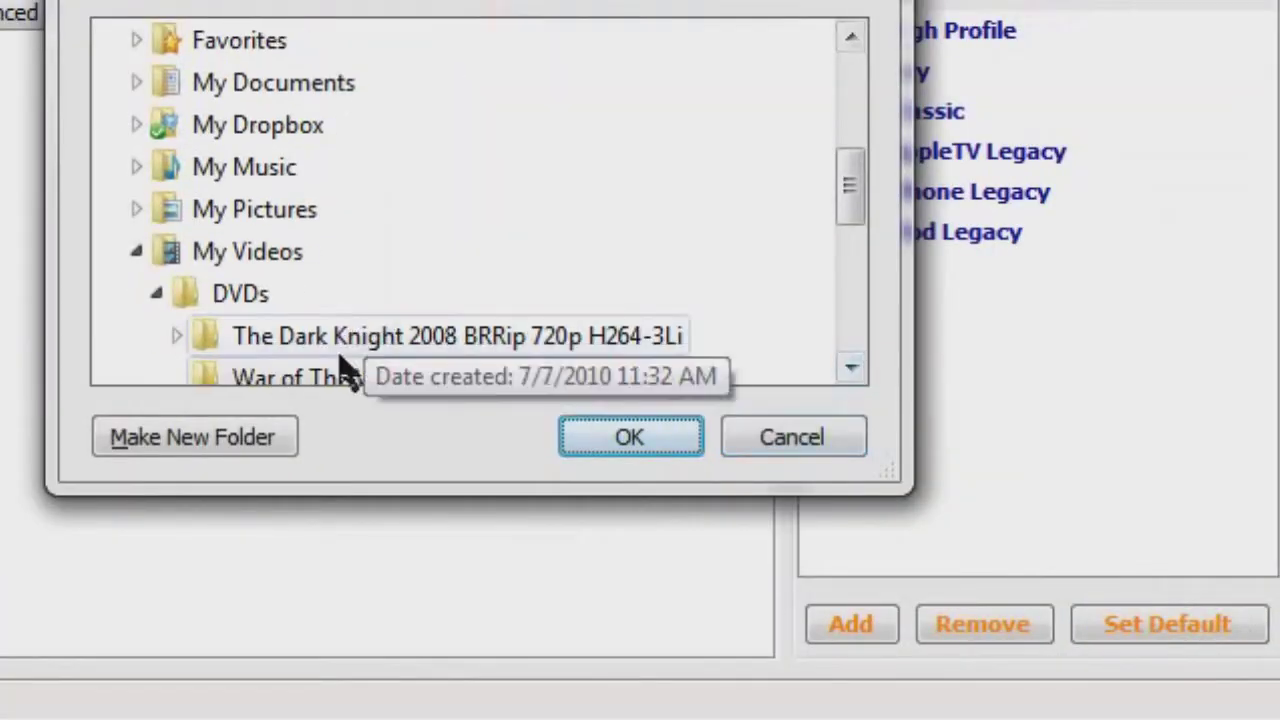
{"action": "left_click", "coordinate": [851, 367]}
{"action": "left_click", "coordinate": [851, 367]}
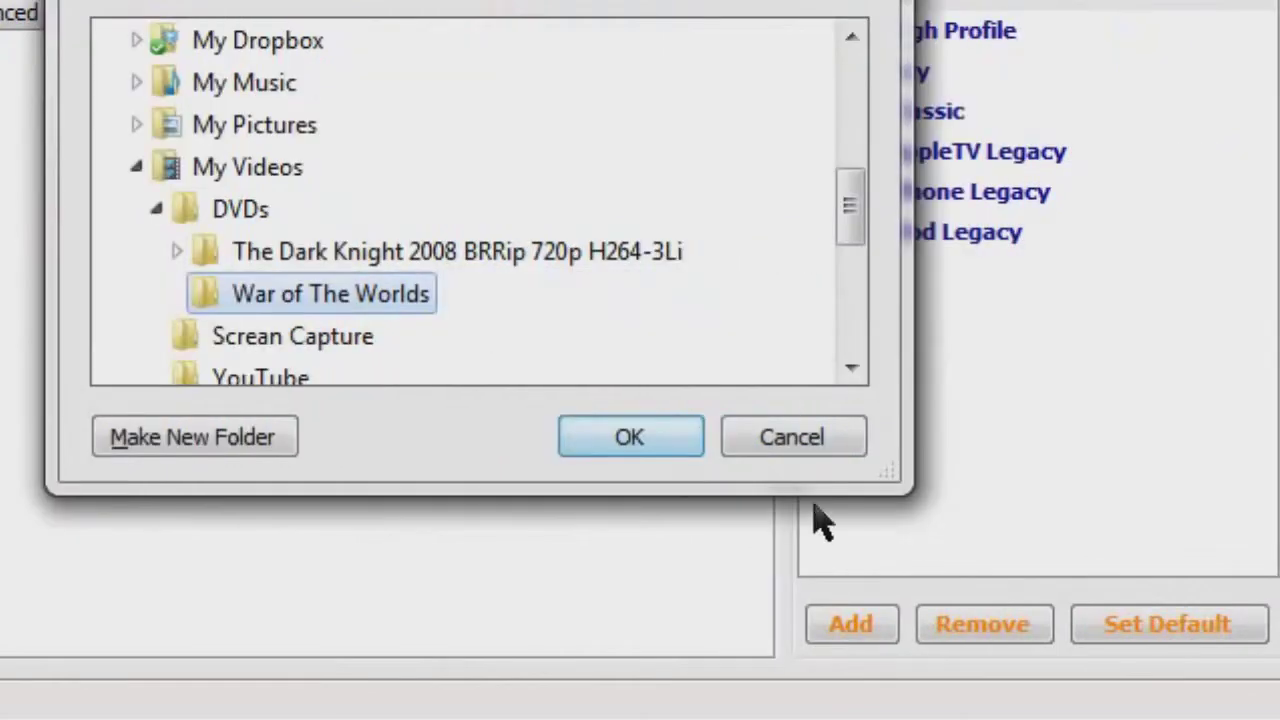
{"action": "left_click", "coordinate": [657, 442]}
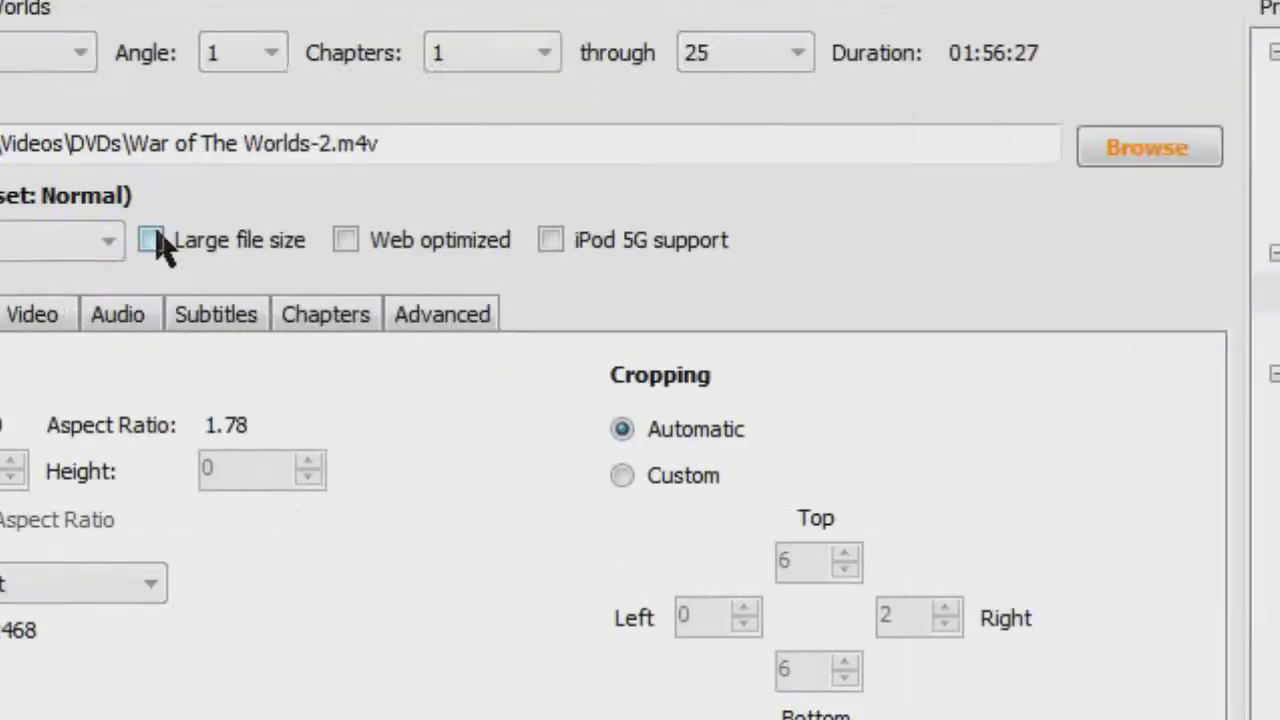
- Queue a High Profile encode, then stop the running encode and confirm cancelling
{"action": "left_click", "coordinate": [1100, 331]}
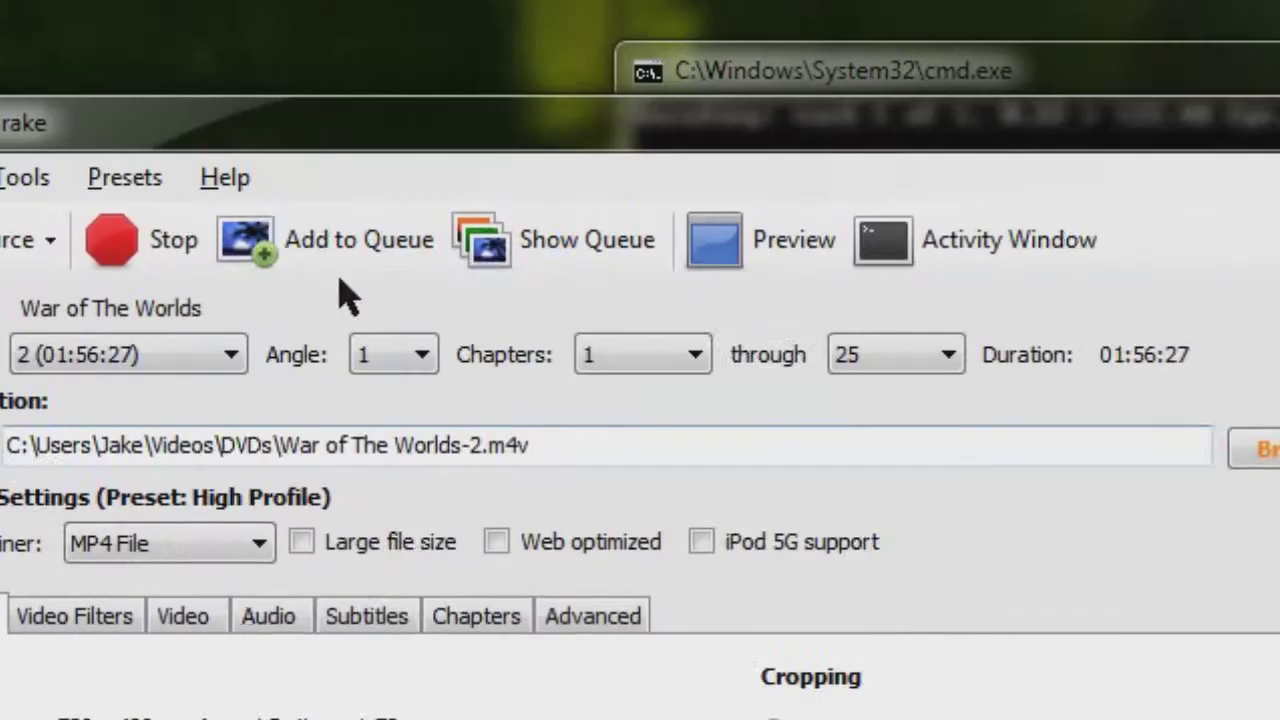
{"action": "left_click", "coordinate": [310, 250]}
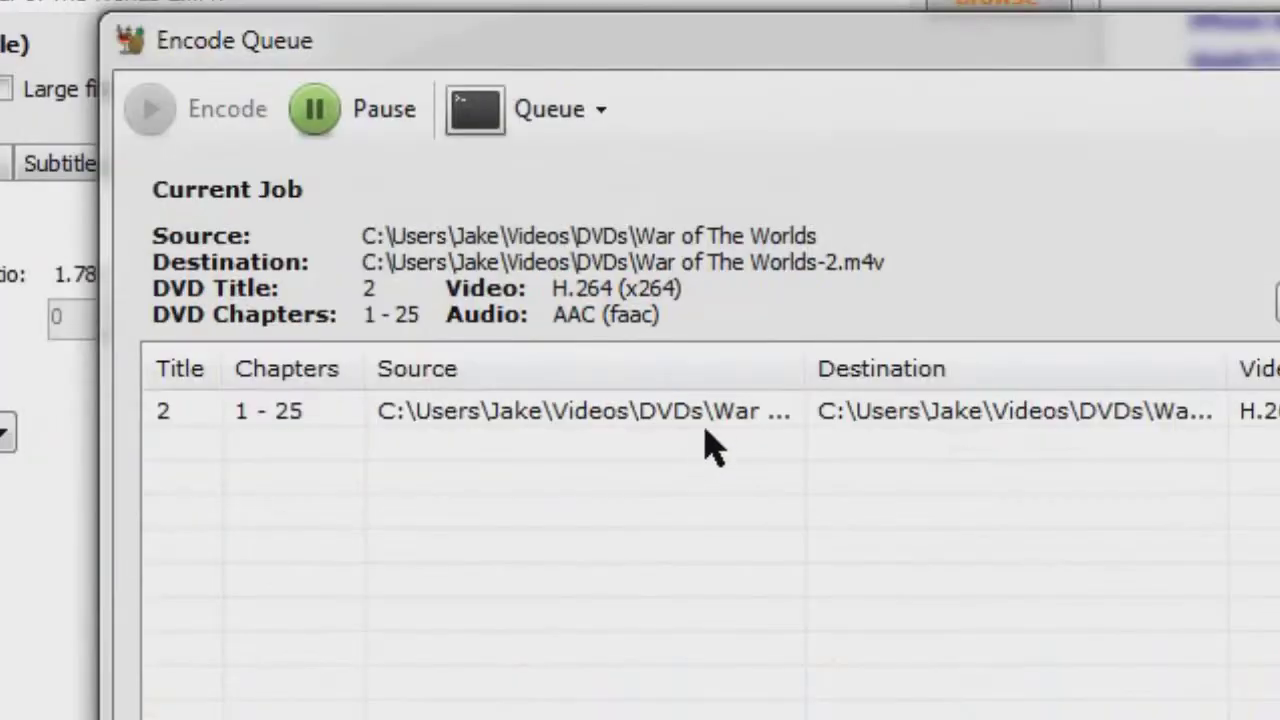
{"action": "left_click", "coordinate": [1119, 560]}
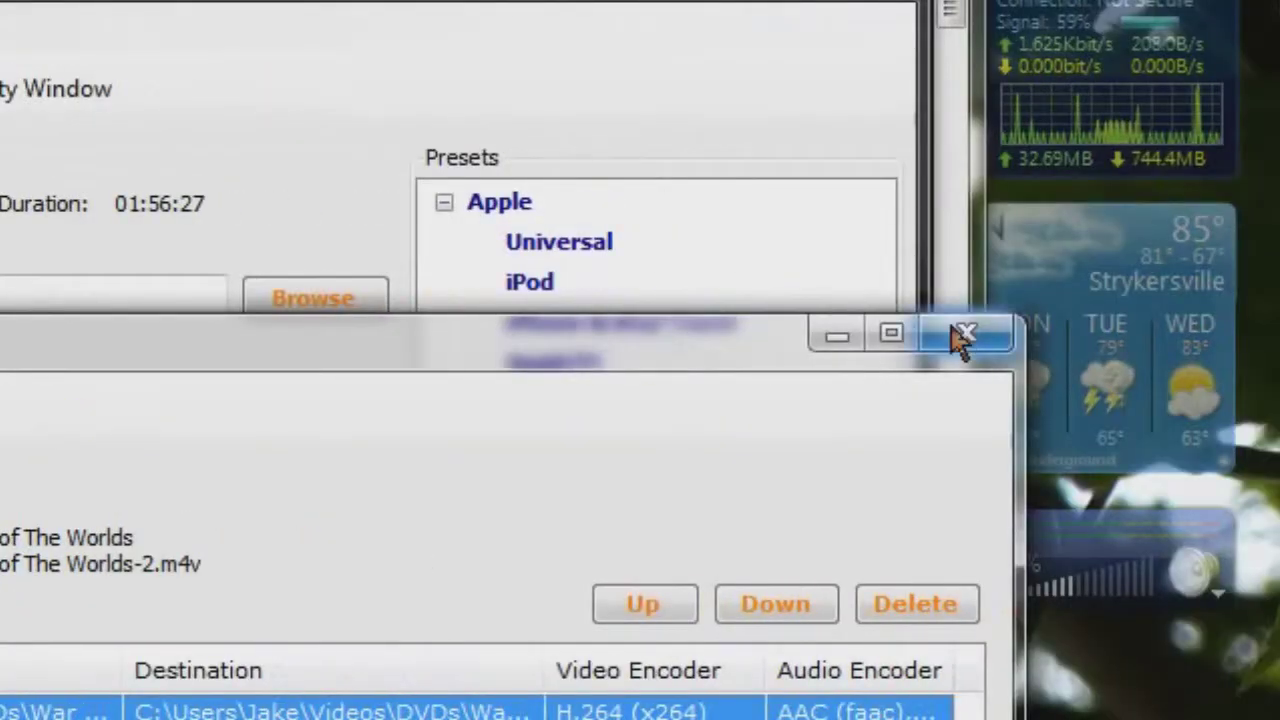
{"action": "left_click", "coordinate": [962, 336]}
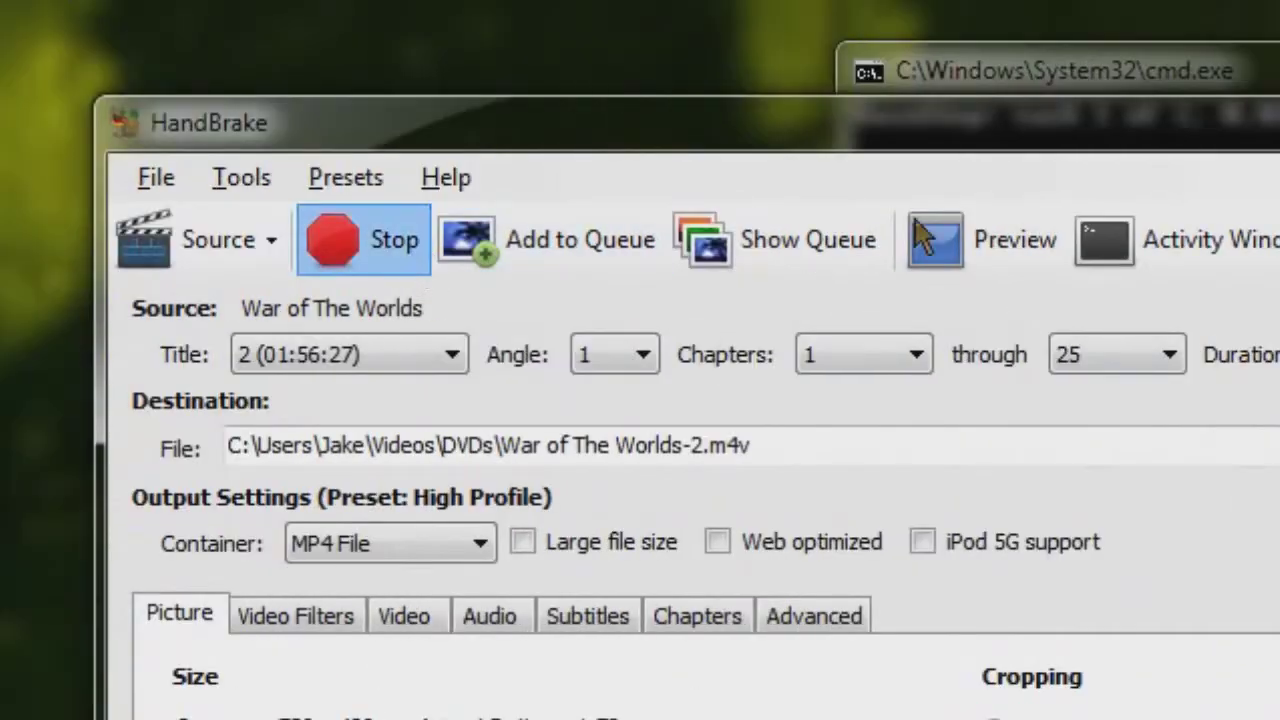
{"action": "left_click", "coordinate": [363, 240]}
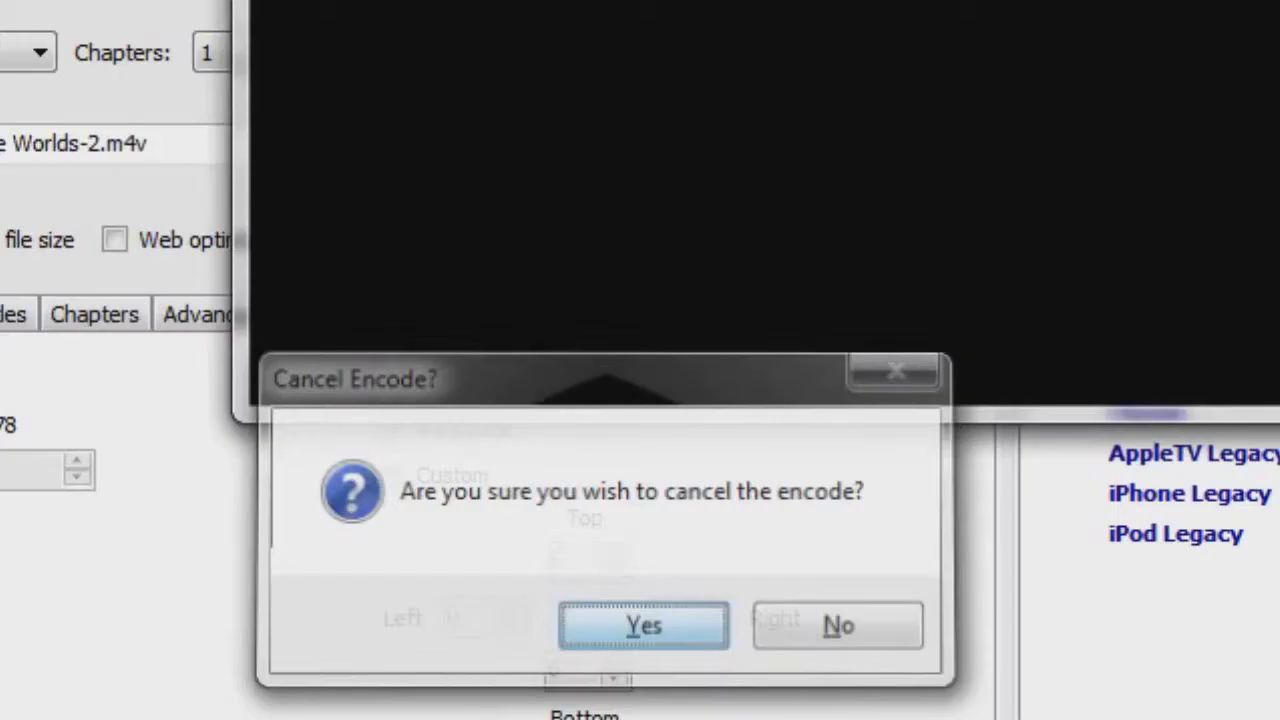
{"action": "left_click", "coordinate": [793, 478]}
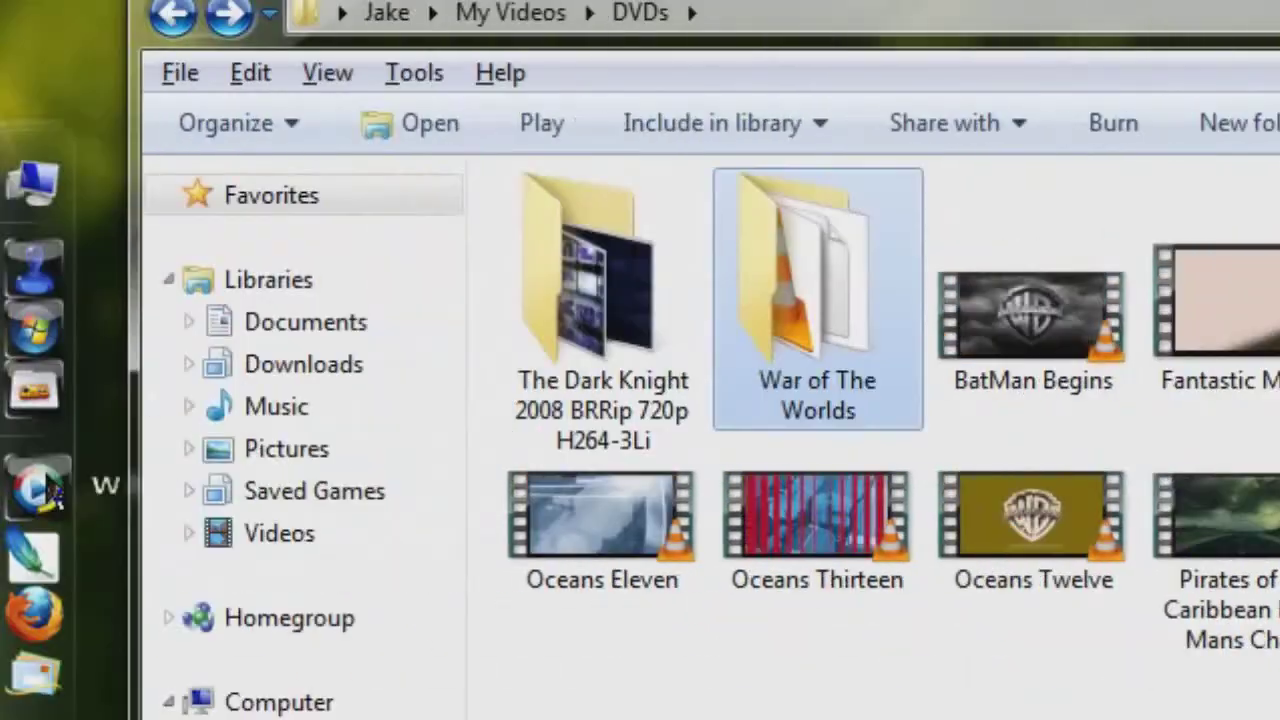
- Open Windows Media Player's library from the dock
{"action": "left_click", "coordinate": [128, 498]}
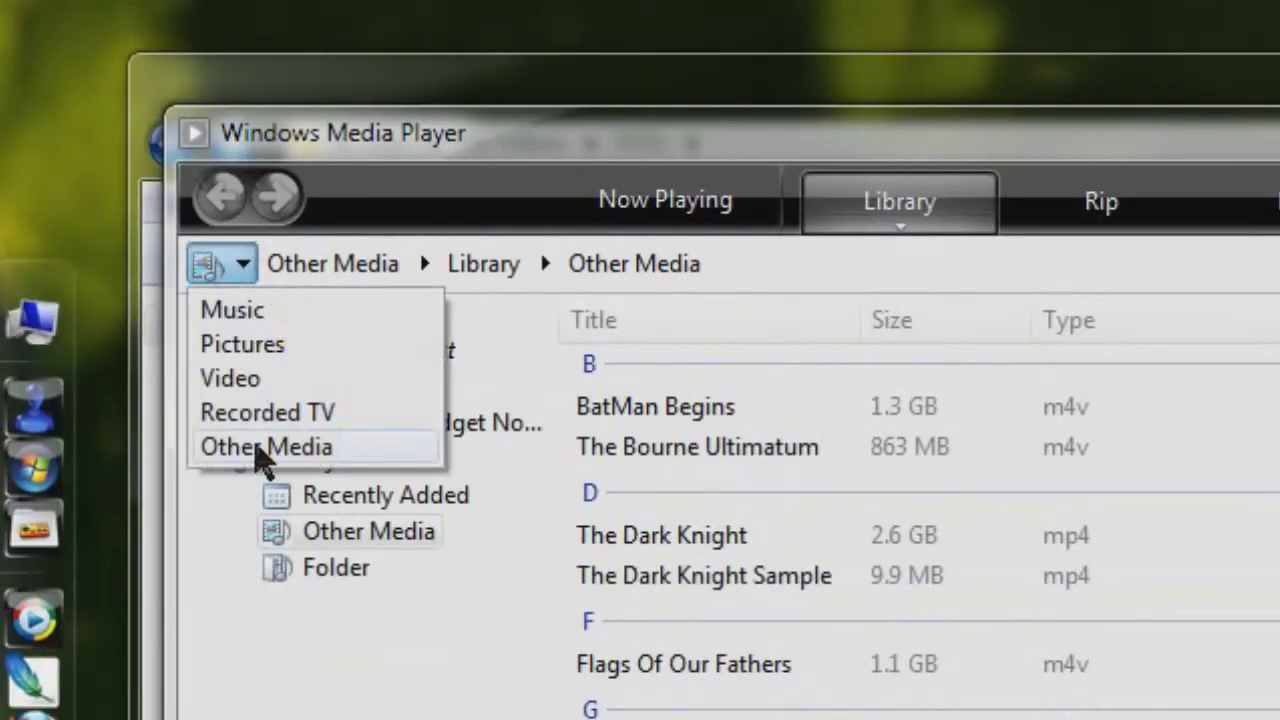
- Switch the library view to Other Media and play Gladiator
{"action": "left_click", "coordinate": [262, 450]}
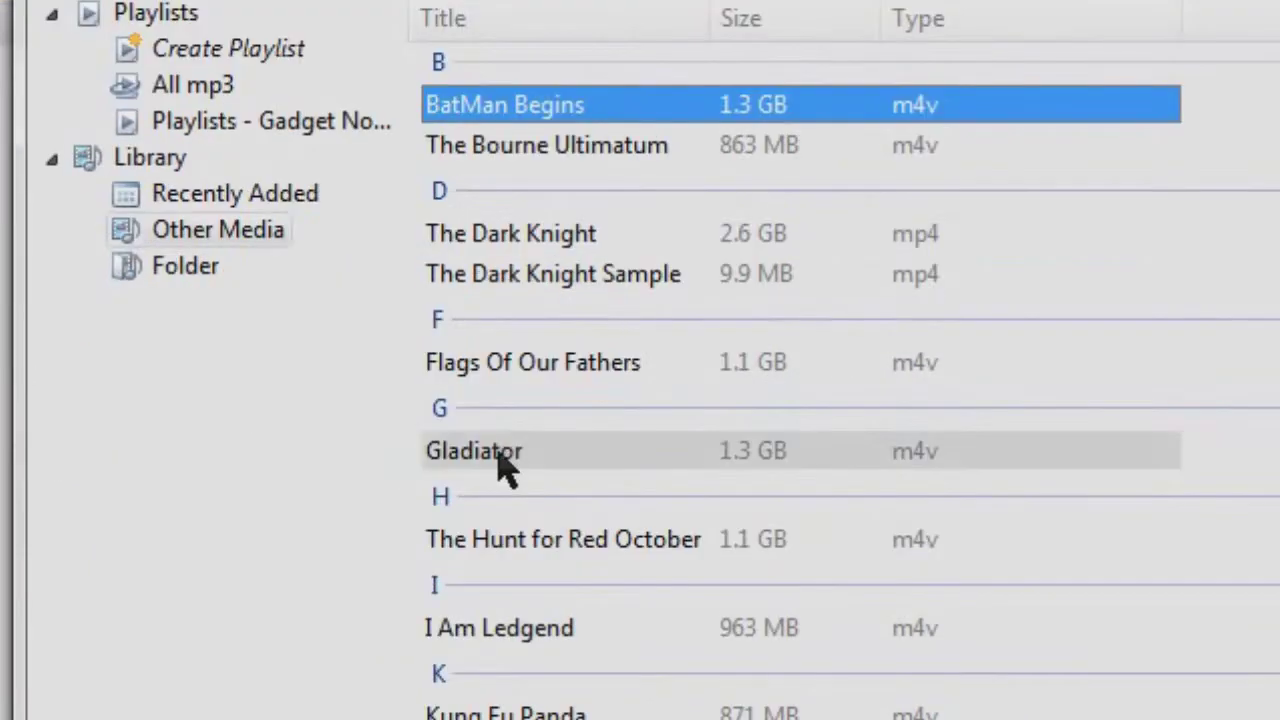
{"action": "double_click", "coordinate": [578, 606]}
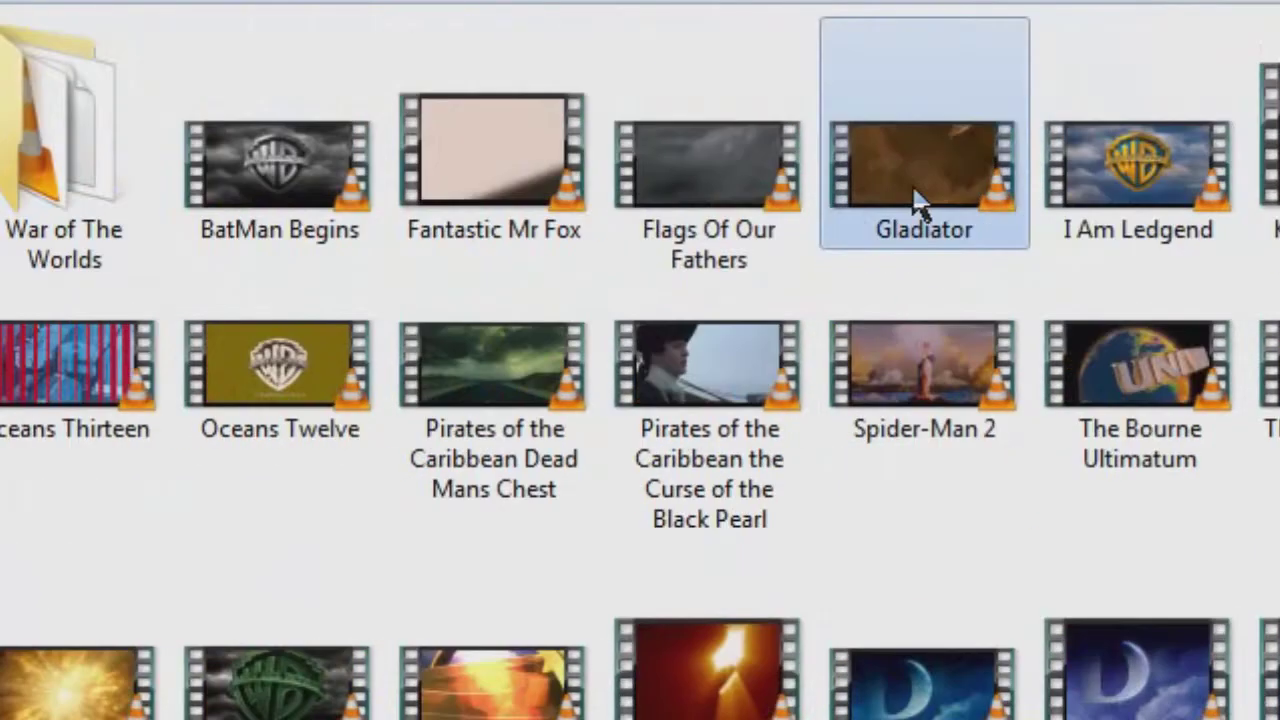
{"action": "right_click", "coordinate": [911, 193]}
{"action": "left_click", "coordinate": [840, 476]}
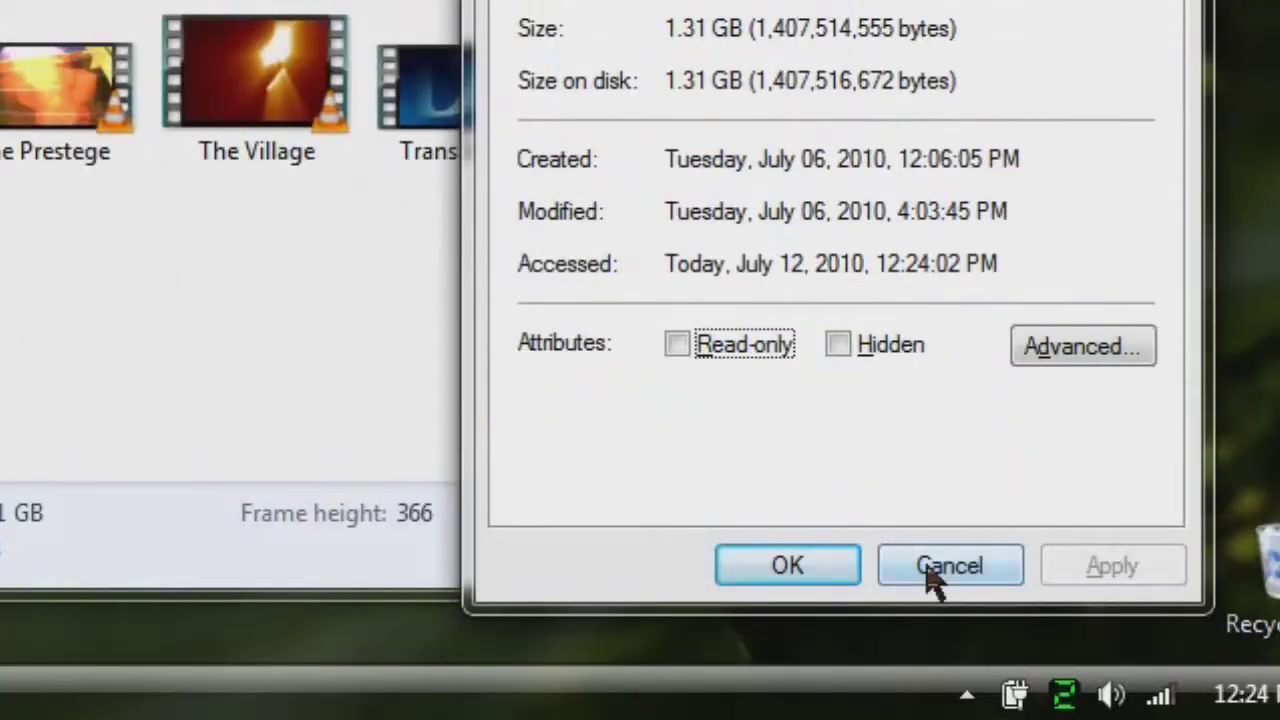
{"action": "left_click", "coordinate": [931, 580]}
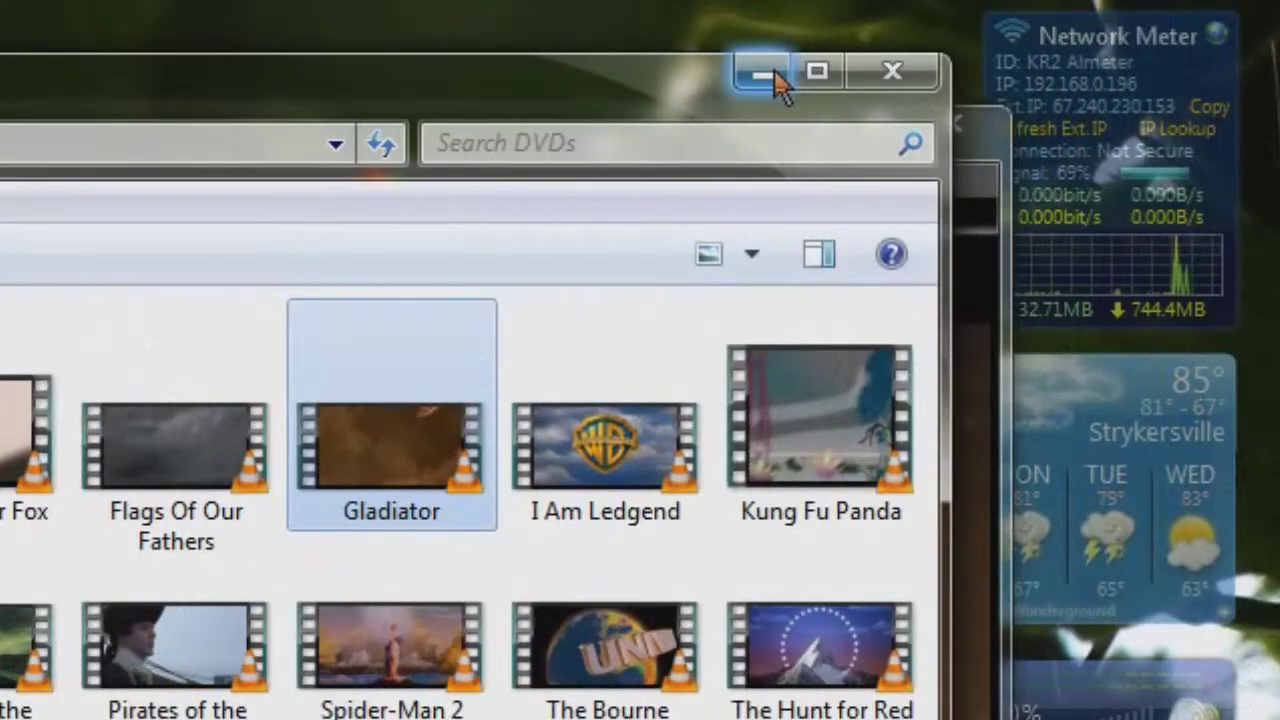
- Minimize the DVDs folder and jump Gladiator's playback ahead to about 41:48
{"action": "left_click", "coordinate": [776, 76]}
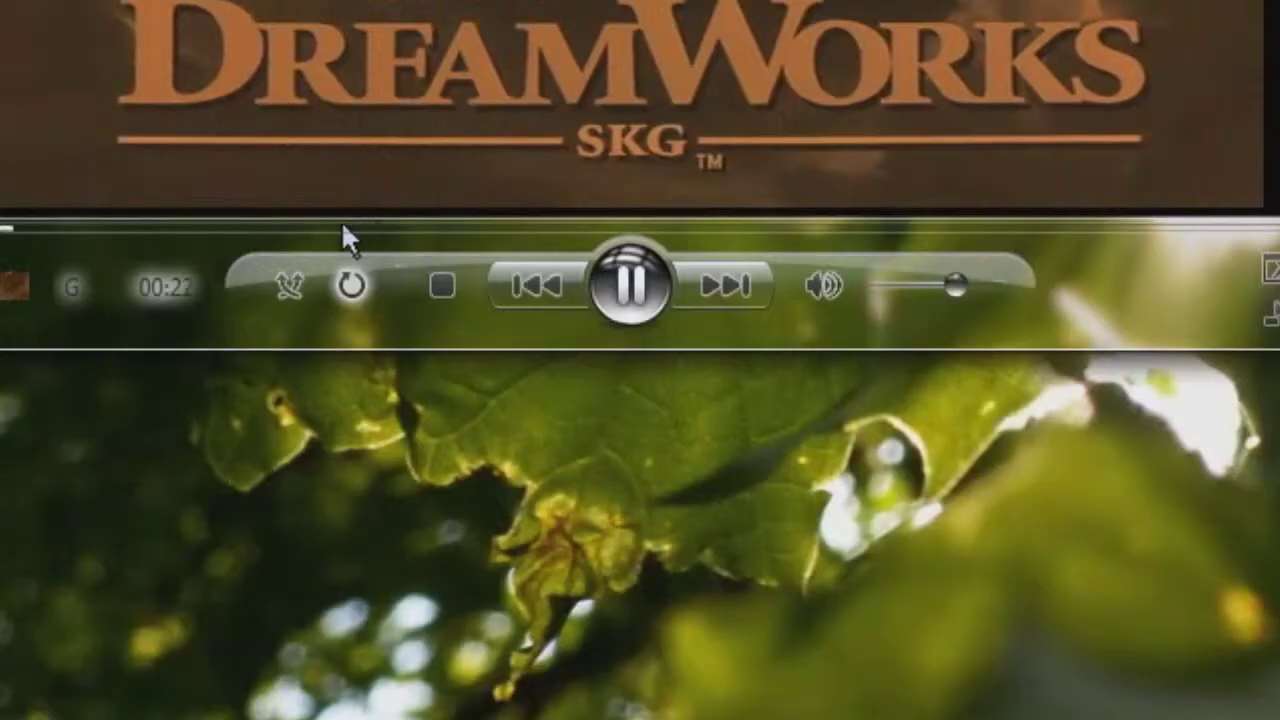
{"action": "left_click", "coordinate": [342, 228]}
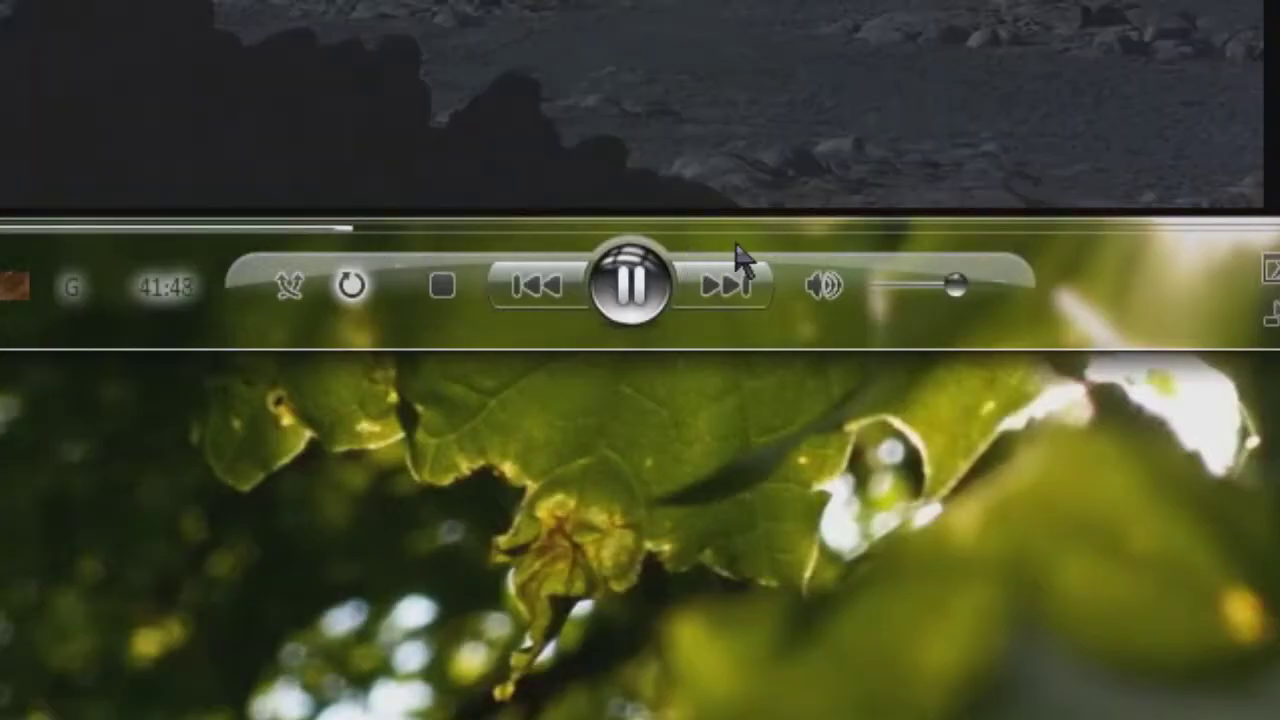